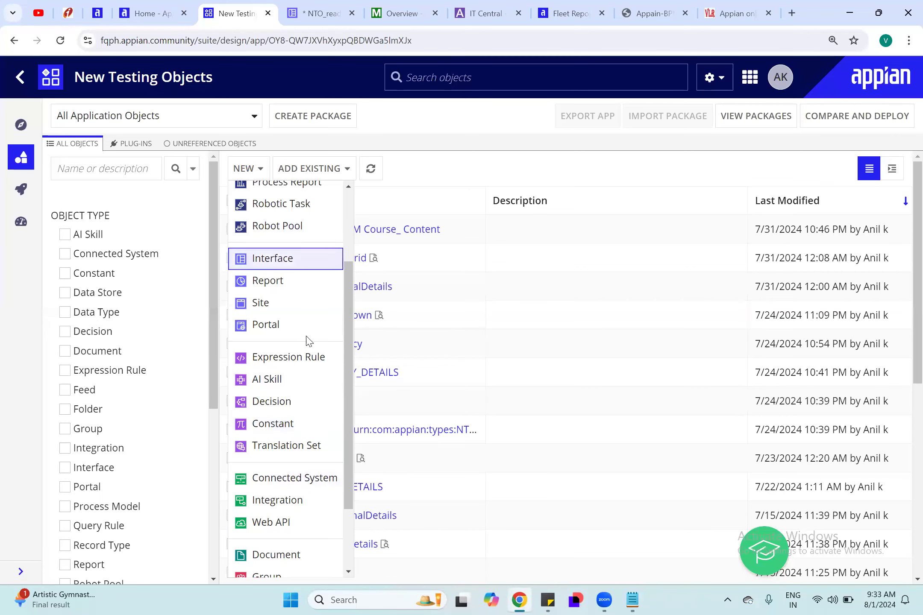
- Review the object types that can be created in the New Testing Objects application
scroll(308, 341, "up", 3)
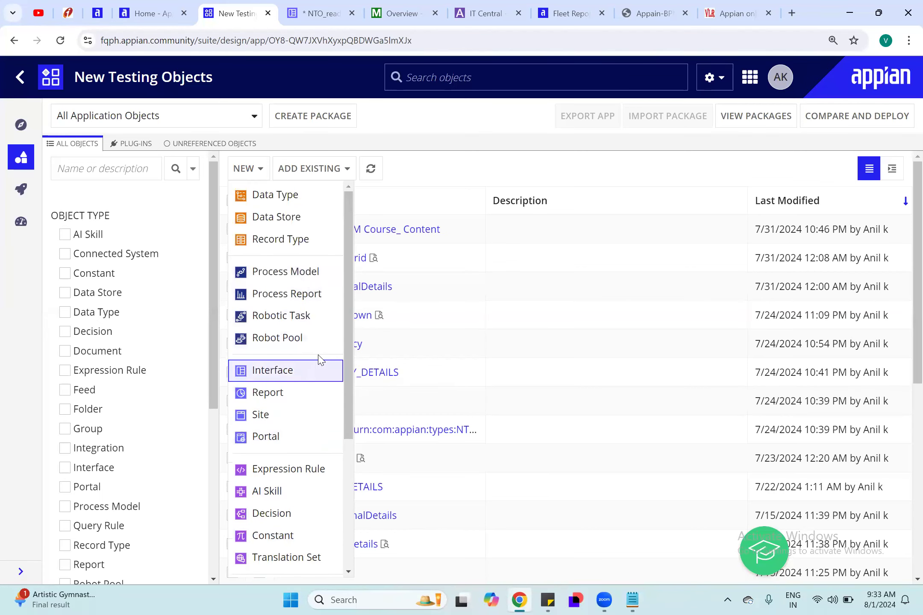
scroll(314, 375, "down", 1)
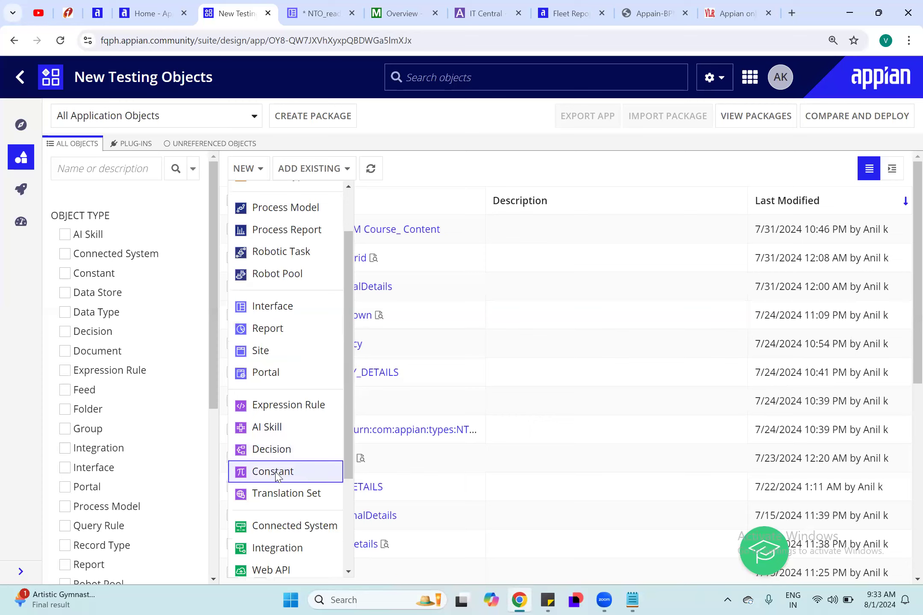
scroll(277, 475, "down", 1)
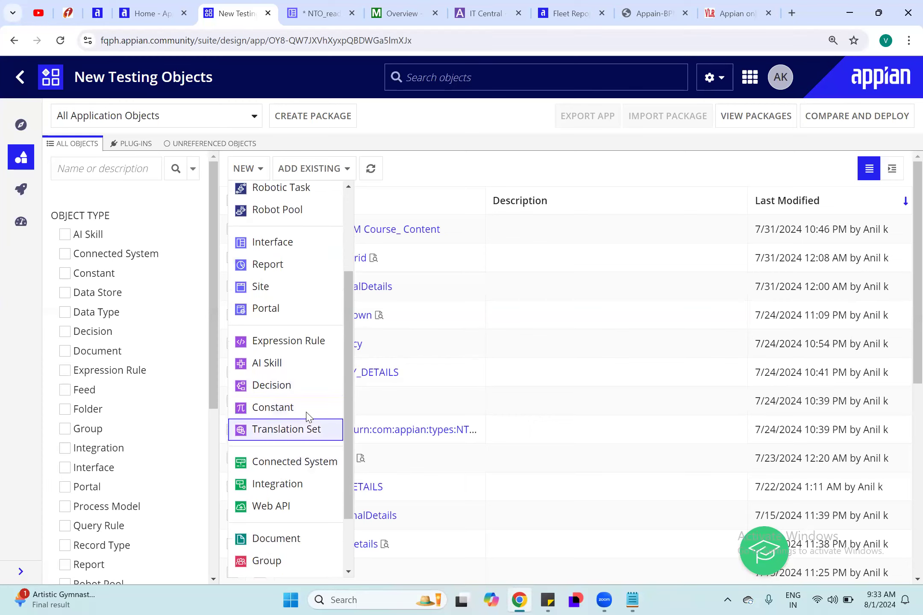
scroll(310, 412, "down", 1)
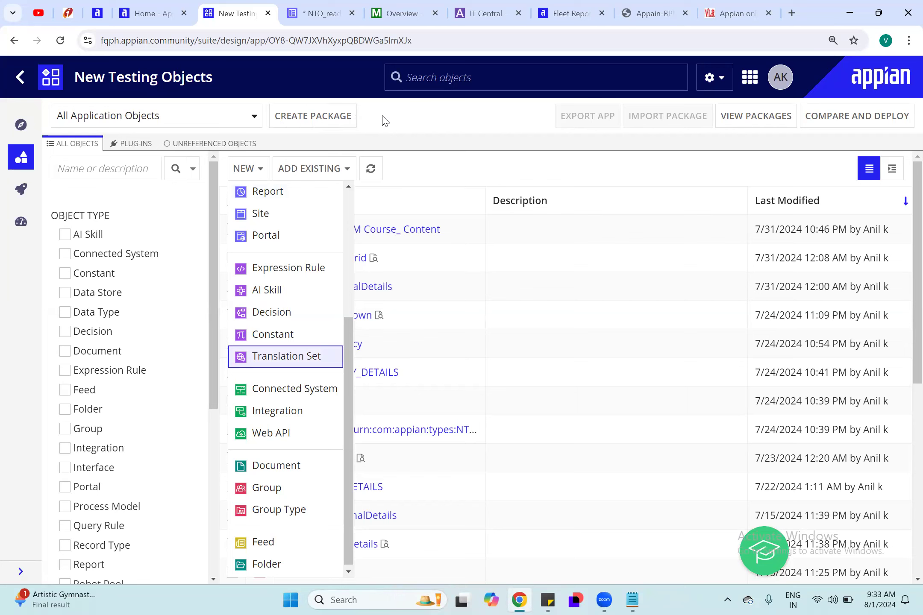
left_click(780, 77)
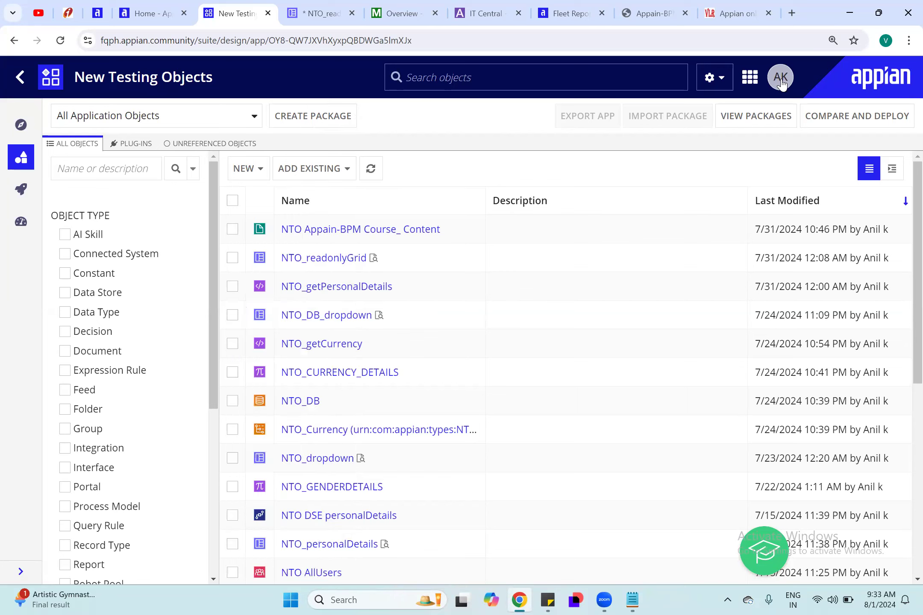
left_click(320, 13)
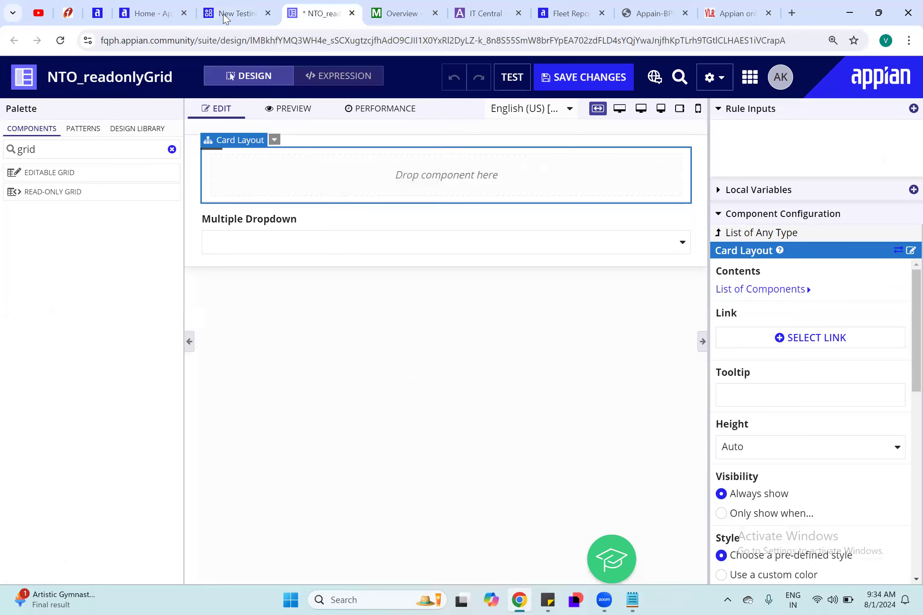
left_click(237, 13)
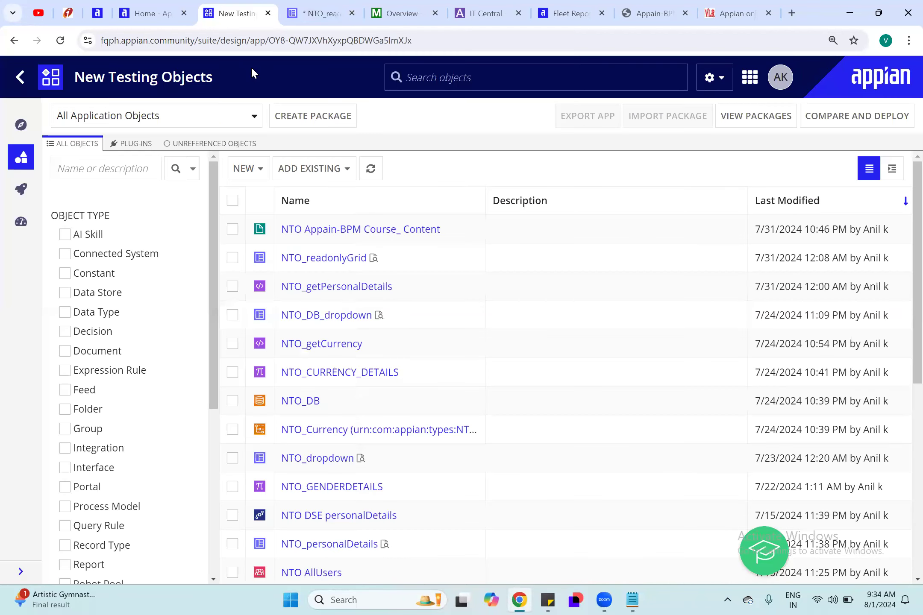
left_click(244, 171)
scroll(280, 517, "down", 2)
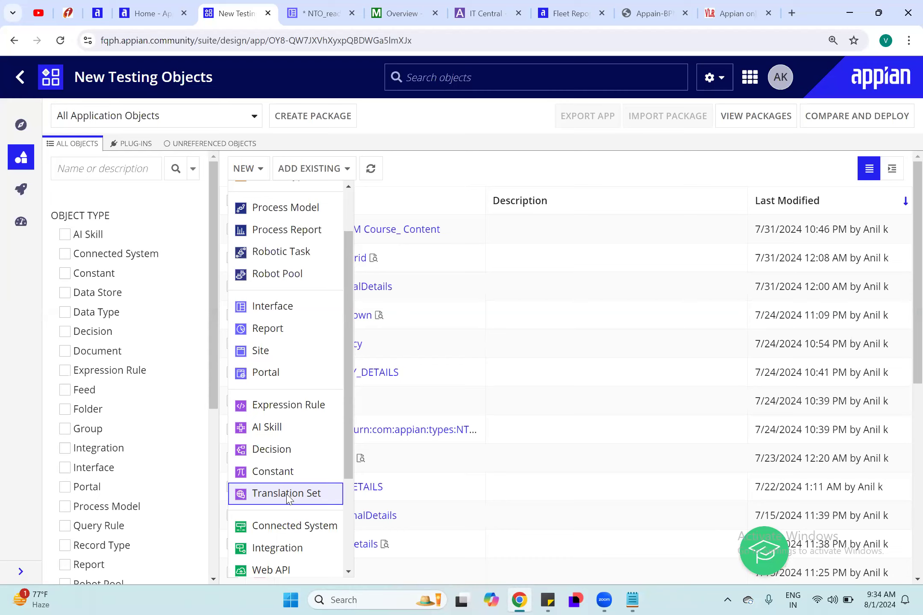
scroll(271, 439, "down", 1)
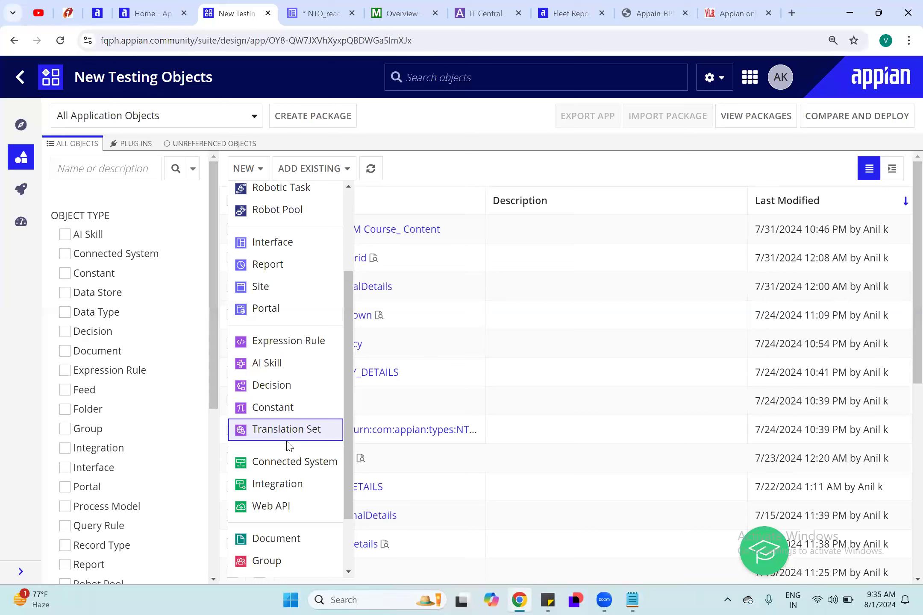
scroll(289, 452, "down", 1)
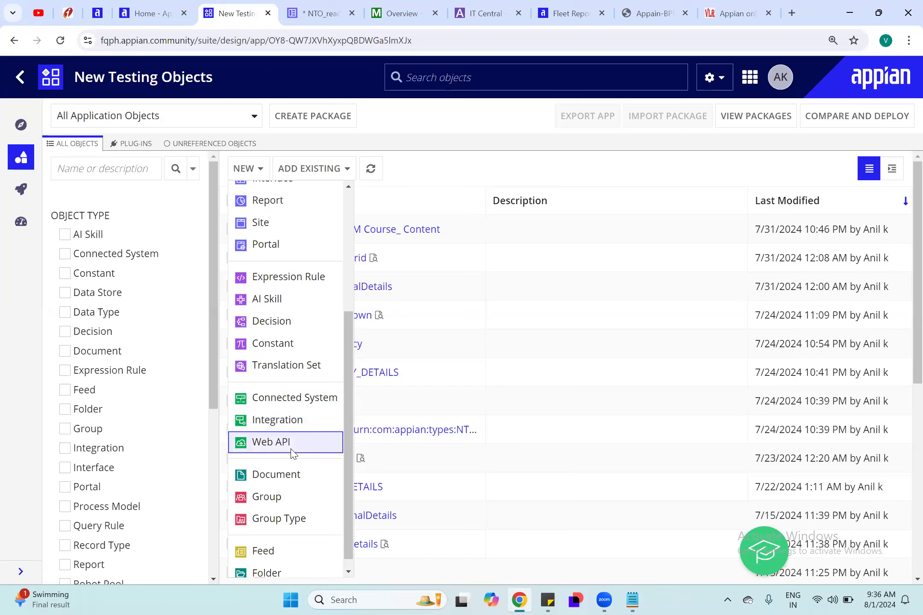
scroll(294, 454, "down", 1)
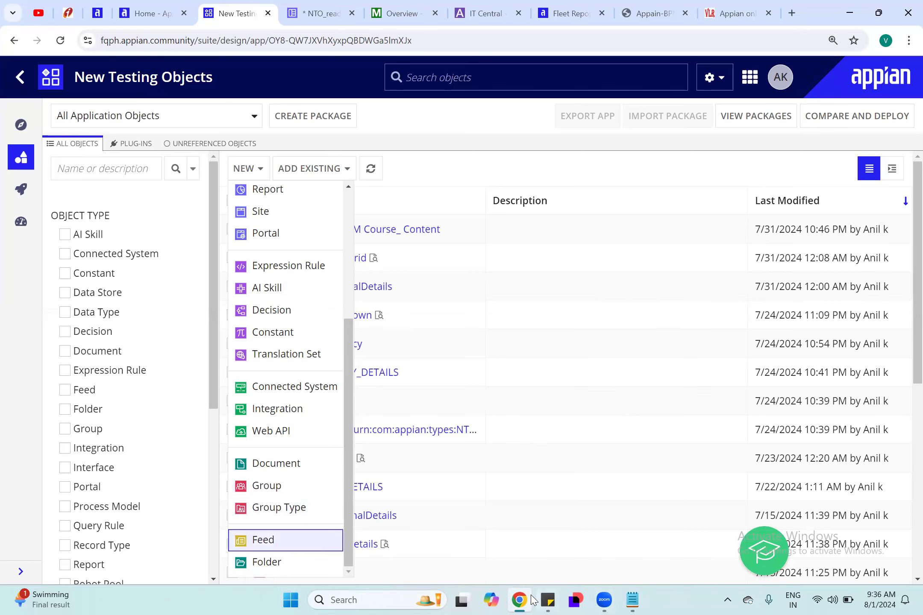
- Look up Module 11 in the course content PDF and highlight "Post-event to feed"
left_click(650, 13)
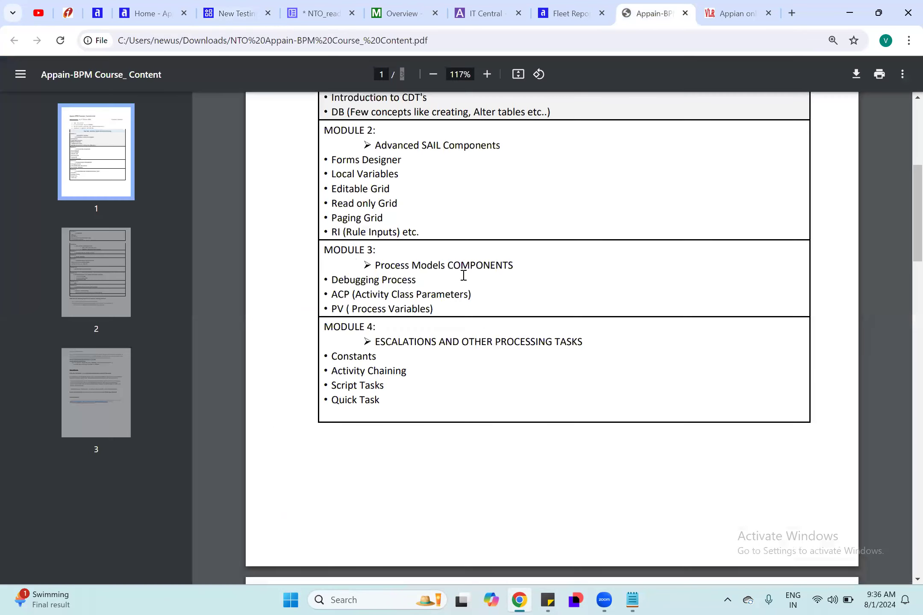
scroll(443, 329, "down", 15)
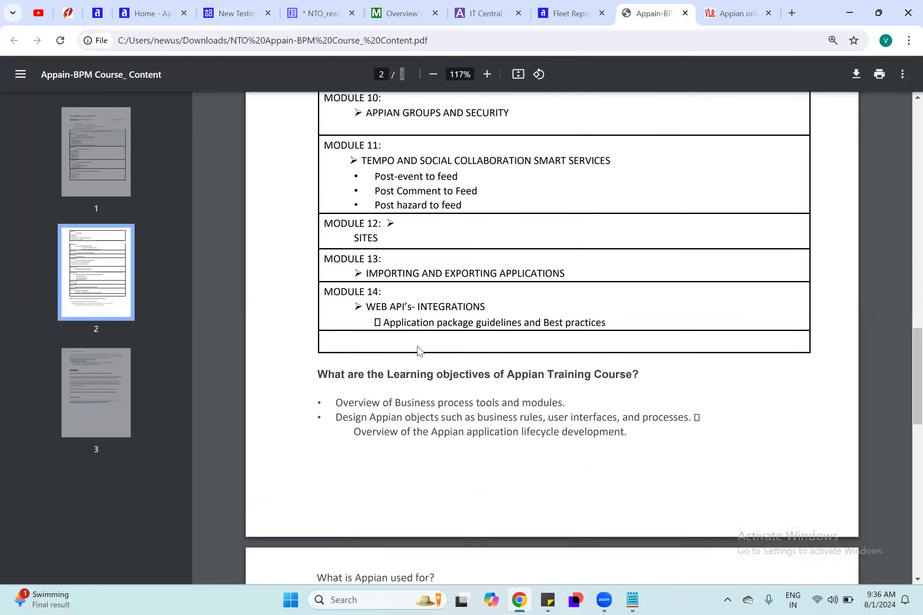
scroll(417, 350, "up", 3)
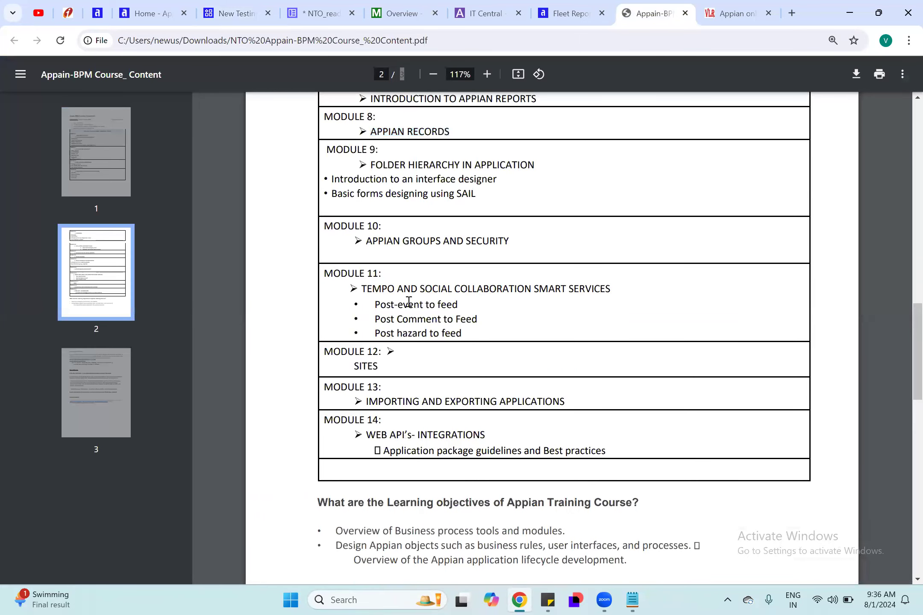
left_click_drag(374, 304, 459, 304)
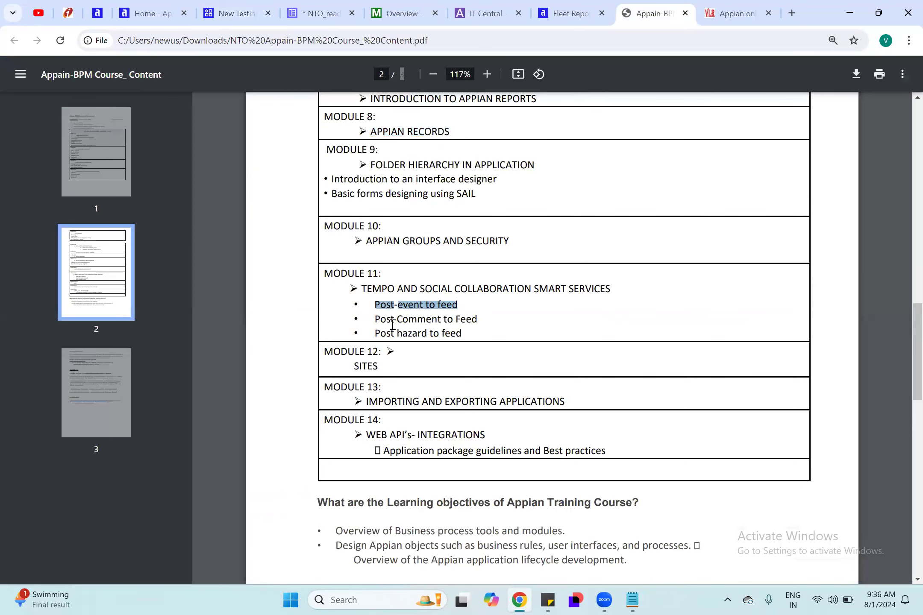
- Return to the New Testing Objects application and examine the Feed and Folder entries among the creatable object types
left_click(237, 14)
left_click(247, 168)
scroll(278, 384, "down", 5)
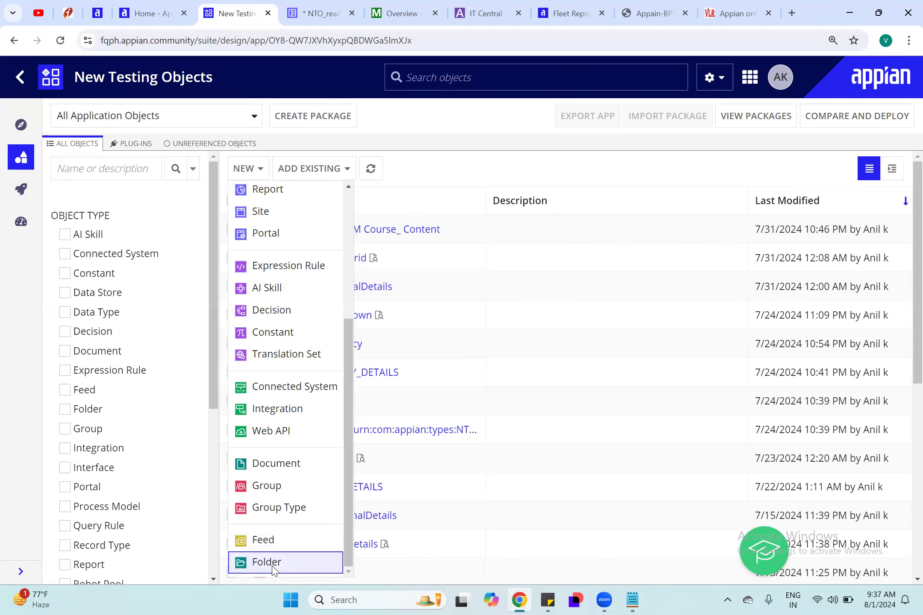
scroll(340, 431, "up", 3)
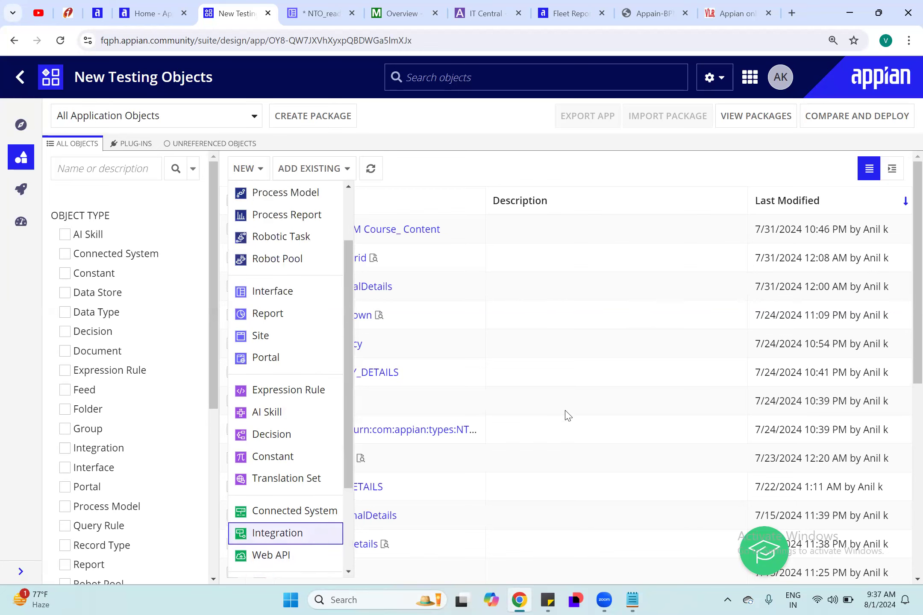
- Open the NTO gateways process model from the application's object list
left_click(560, 348)
scroll(418, 422, "down", 3)
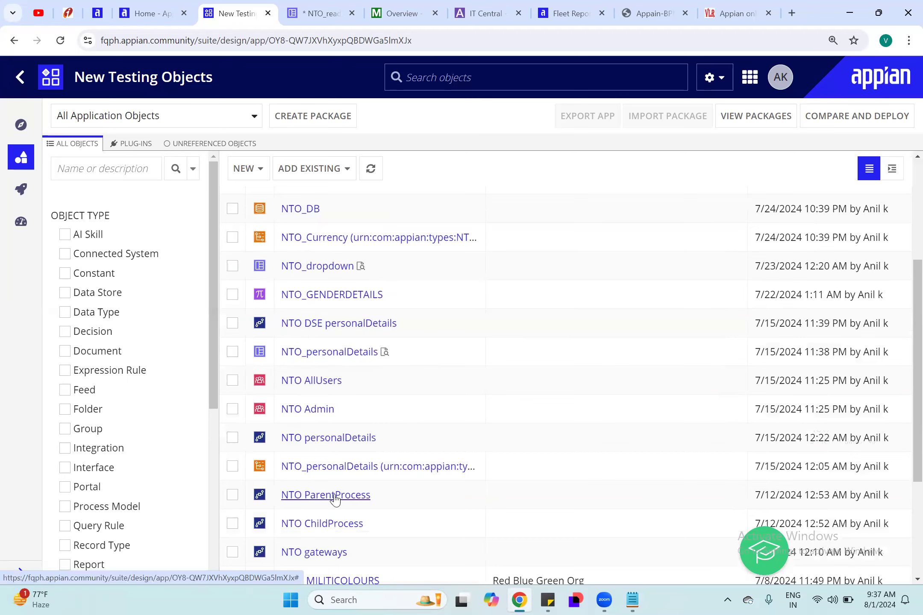
left_click(310, 555)
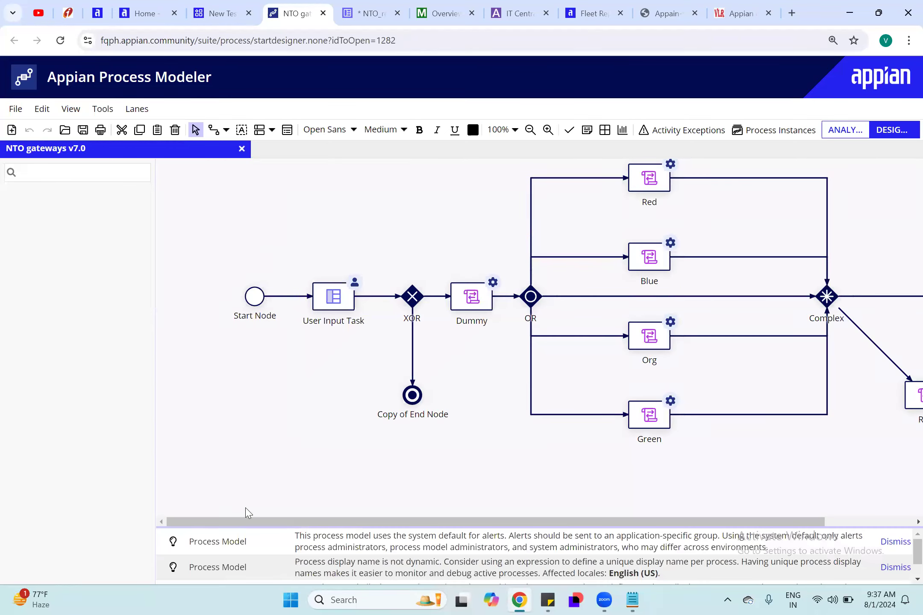
left_click_drag(252, 522, 548, 512)
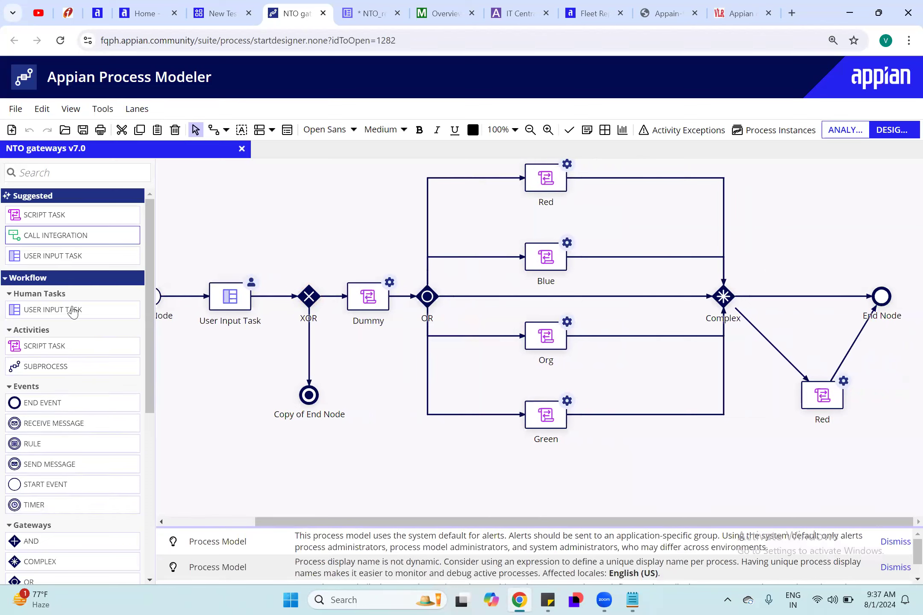
- Inspect the OR gateway's decision conditions, including the expression that routes to Red, and cancel out of its configuration
double_click(349, 300)
left_click(196, 528)
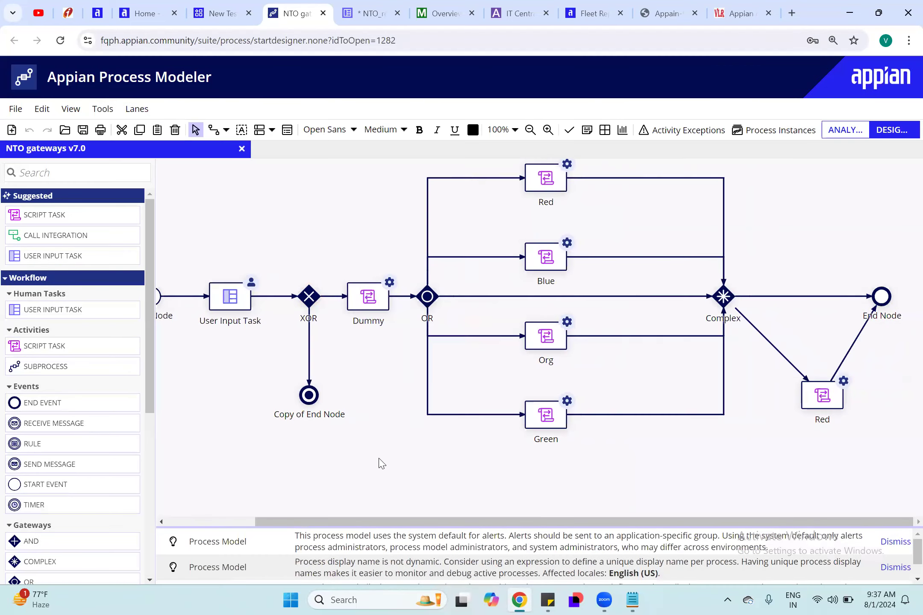
left_click(429, 298)
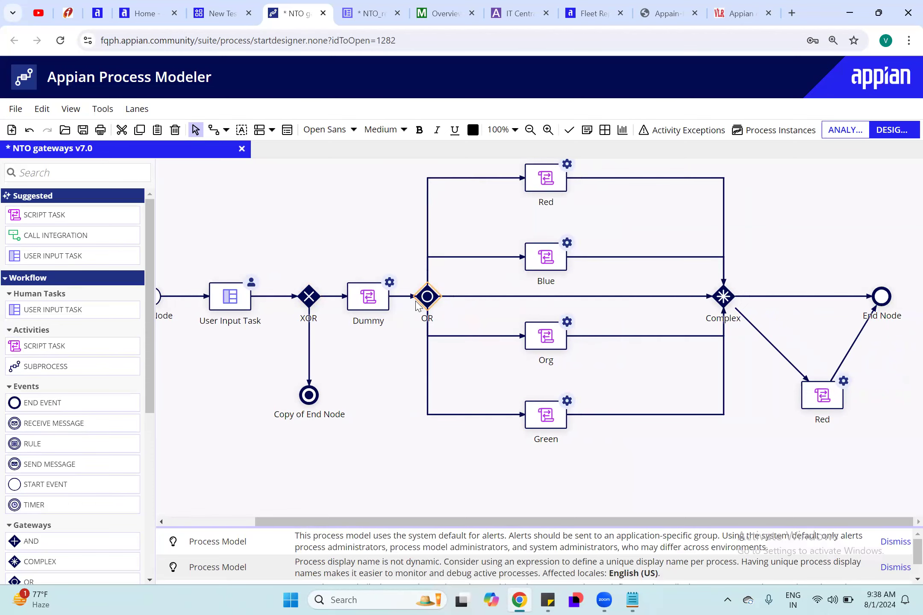
double_click(428, 298)
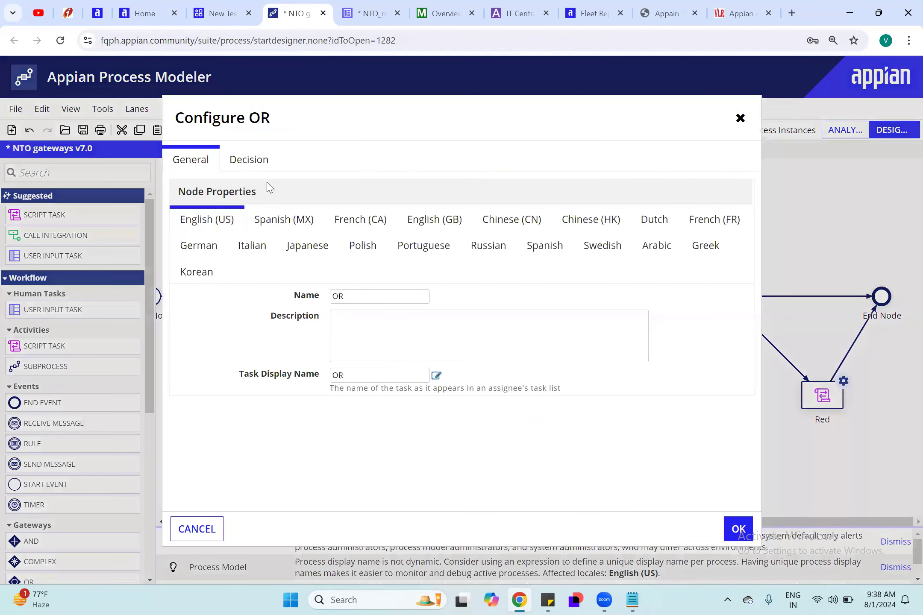
left_click(255, 166)
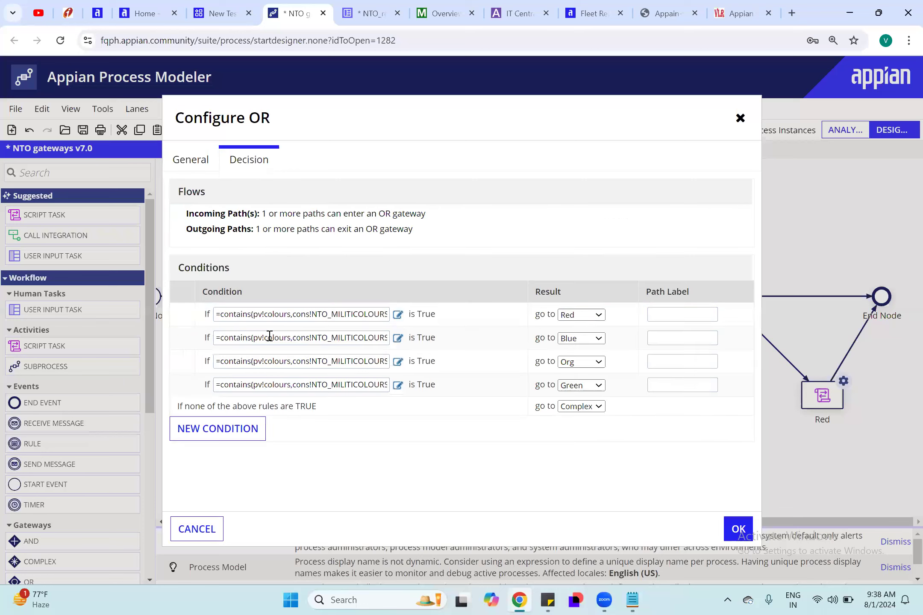
left_click(398, 315)
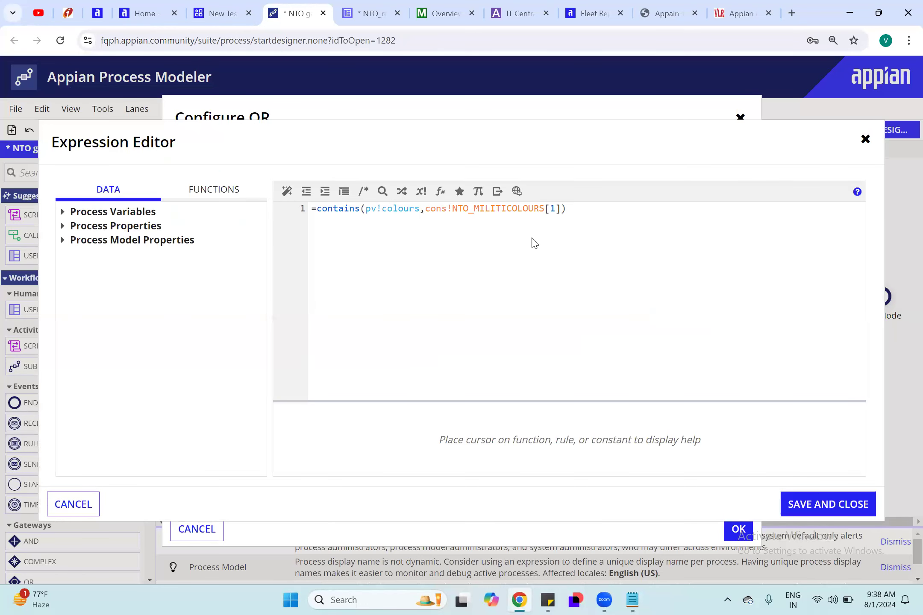
left_click(85, 506)
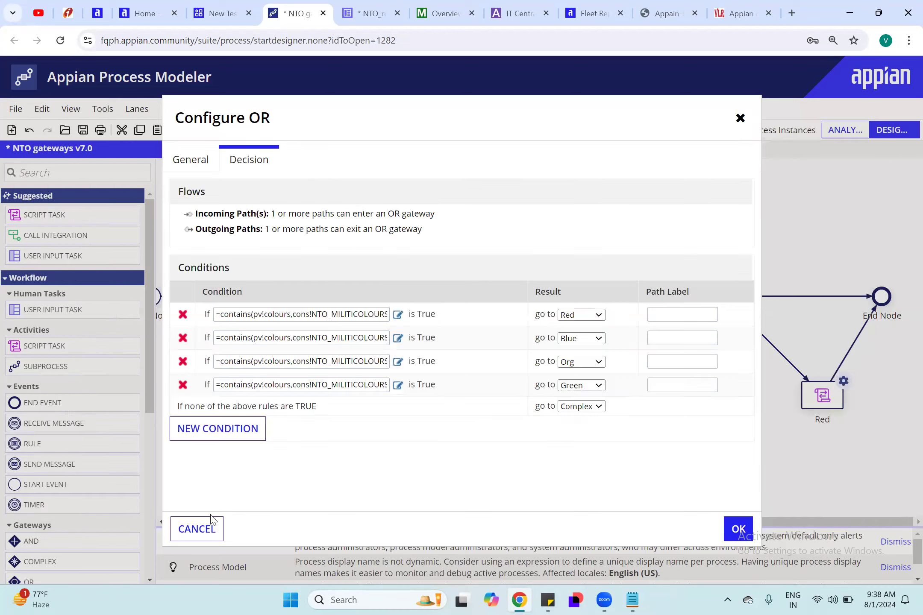
left_click(199, 530)
left_click_drag(397, 523, 336, 528)
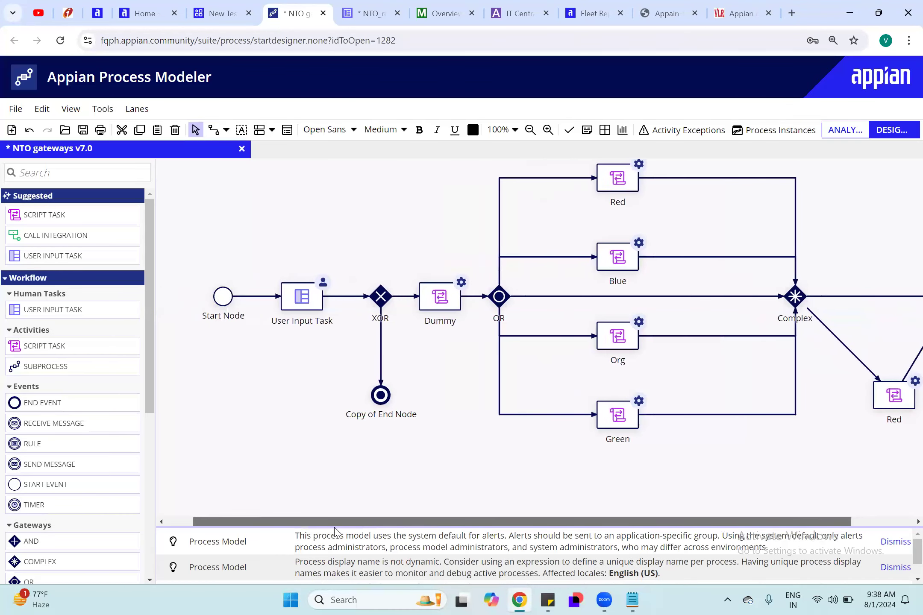
left_click(499, 298)
double_click(499, 298)
left_click(196, 530)
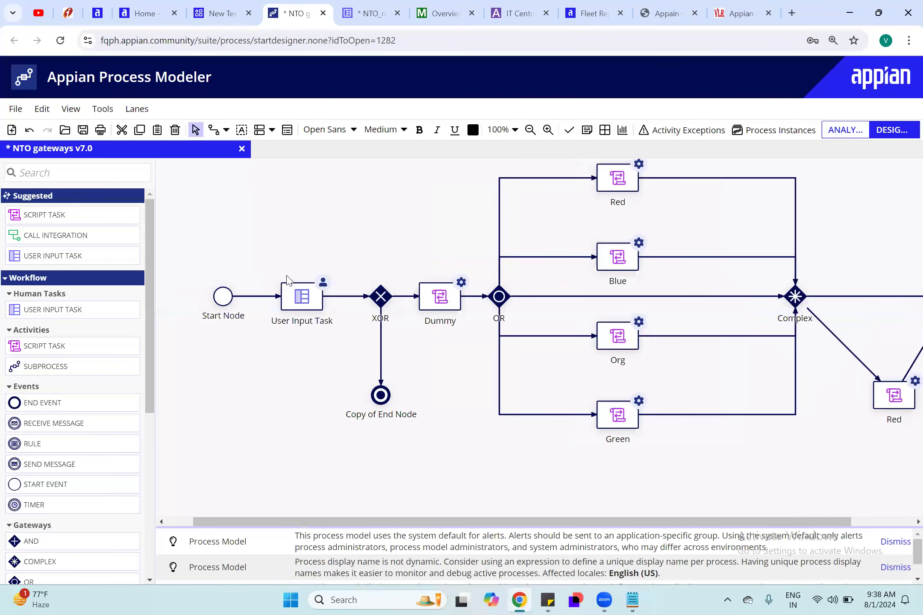
- Start the NTO gateways process for debugging
left_click(298, 299)
left_click(15, 109)
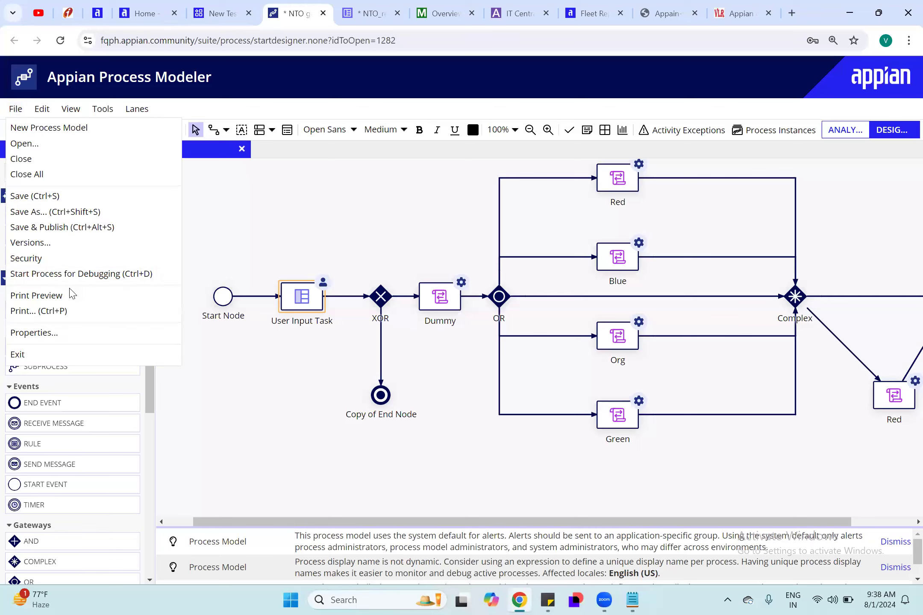
left_click(165, 277)
left_click(433, 371)
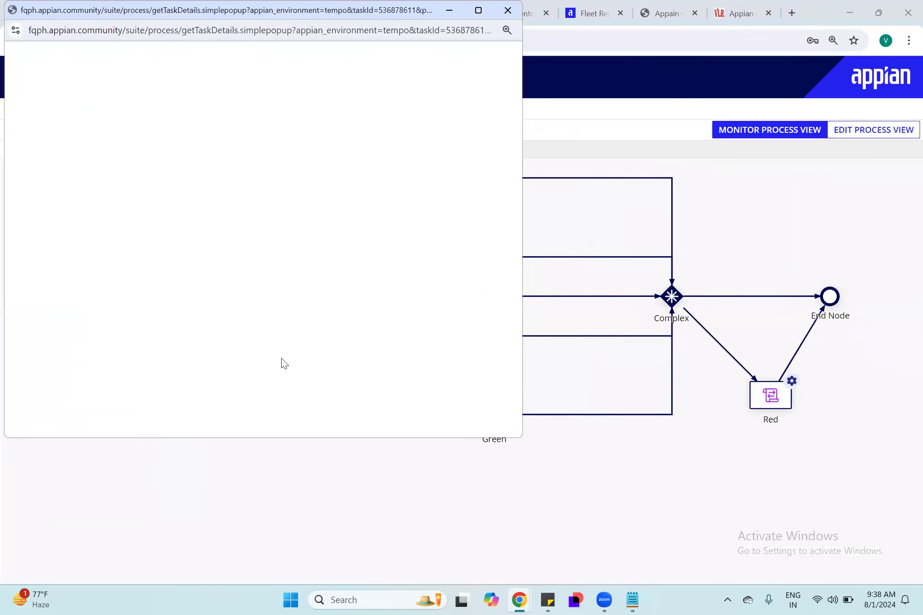
- Submit the Multi Colours form with Blue and Org selected, and refresh the process monitoring view
left_click(176, 171)
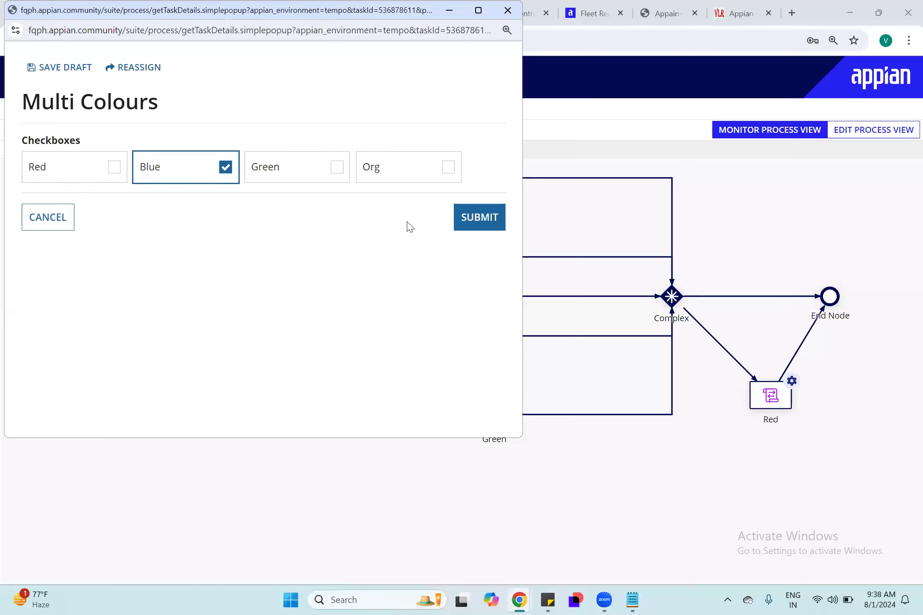
left_click(452, 172)
left_click(487, 228)
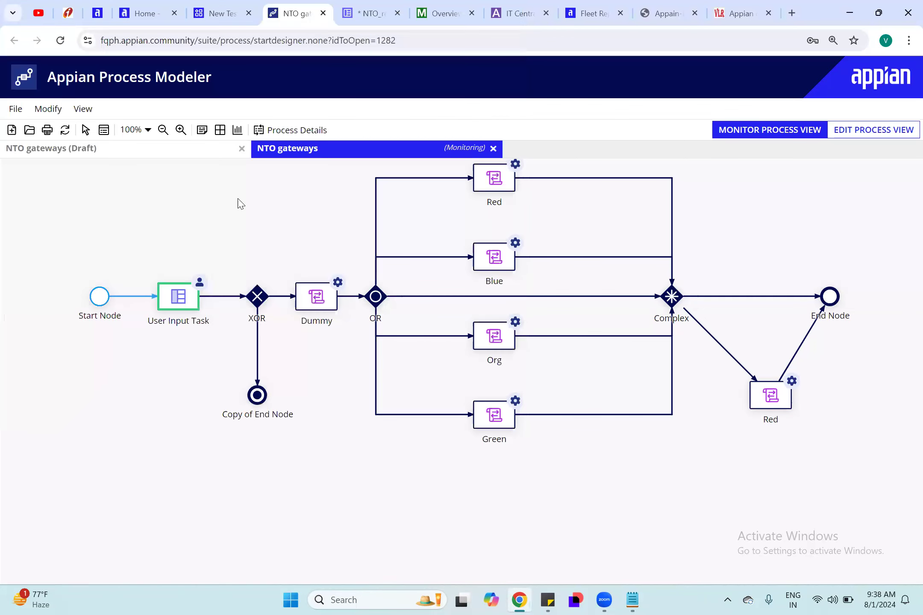
left_click(65, 130)
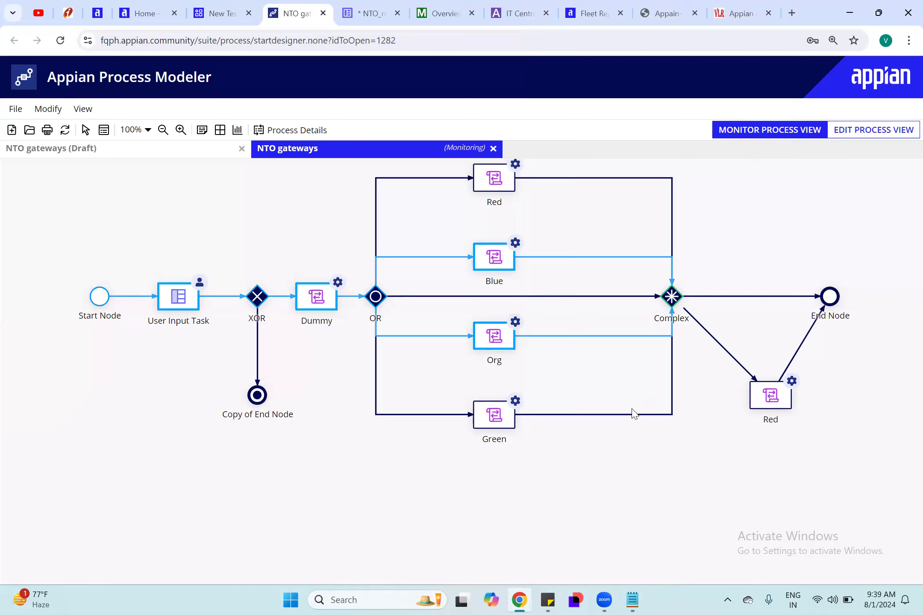
- Trace the process flow through the XOR, OR and Complex gateways in the monitoring view
left_click(676, 296)
left_click(258, 298)
left_click(258, 398)
left_click(256, 302)
left_click(375, 296)
left_click(266, 300)
- Close the monitoring view and inspect the decision condition of the XOR gateway in the process model
left_click(493, 149)
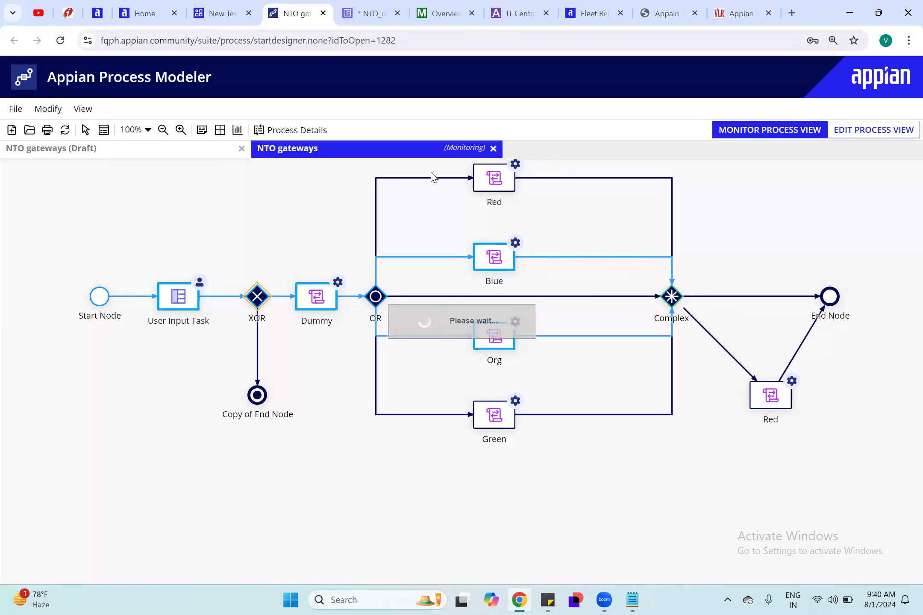
double_click(413, 297)
left_click(246, 160)
left_click(258, 314)
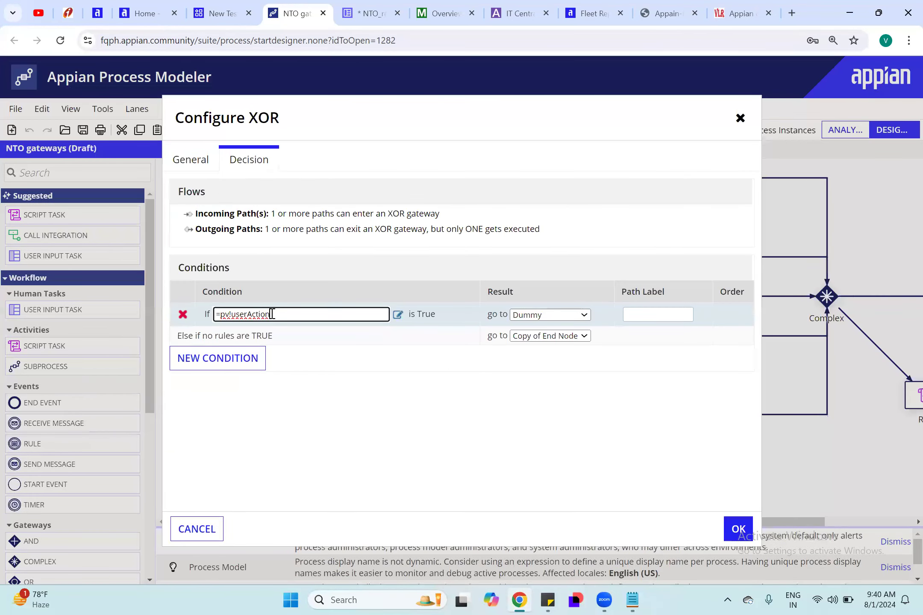
- Examine the XOR gateway's condition and its true outcome, and close the configuration without changes
double_click(424, 315)
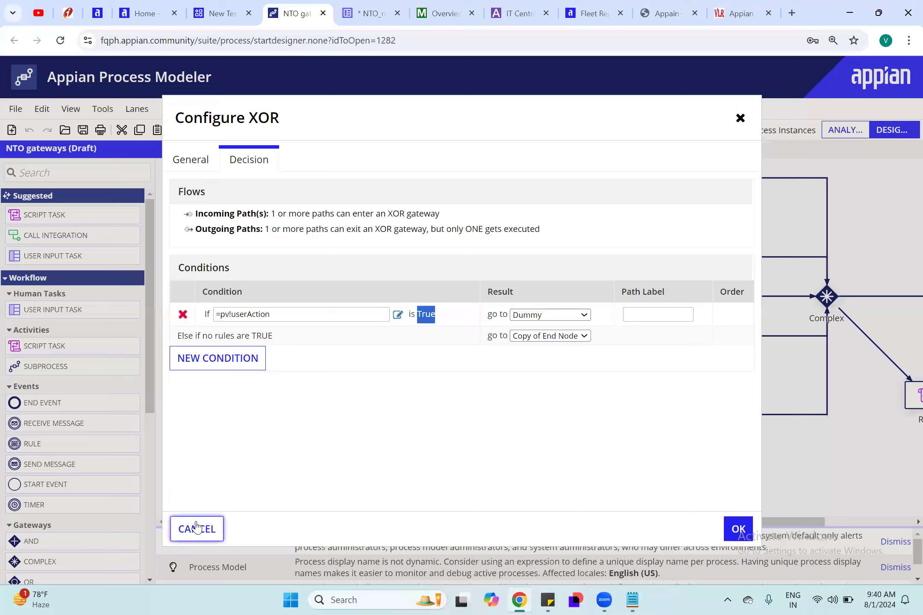
left_click(450, 316)
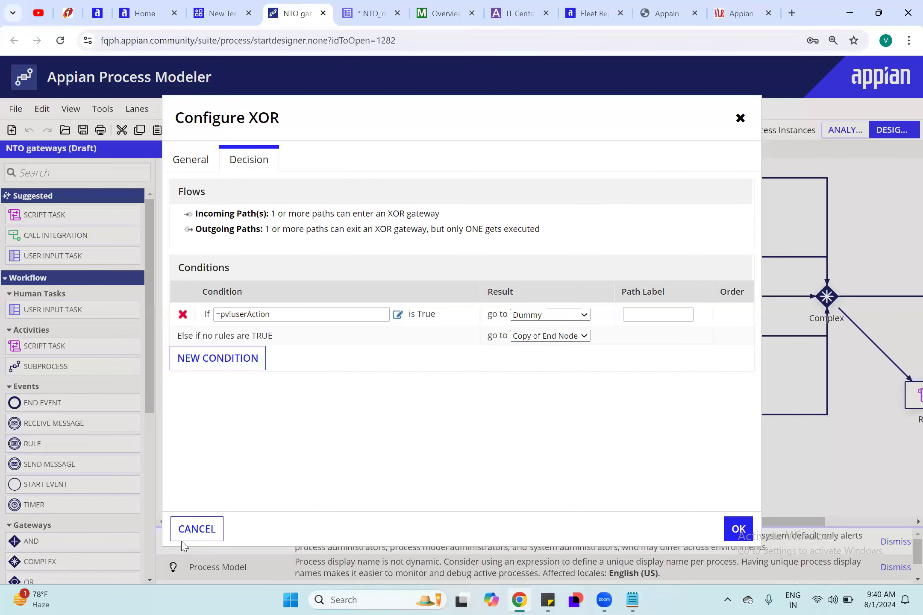
left_click(213, 523)
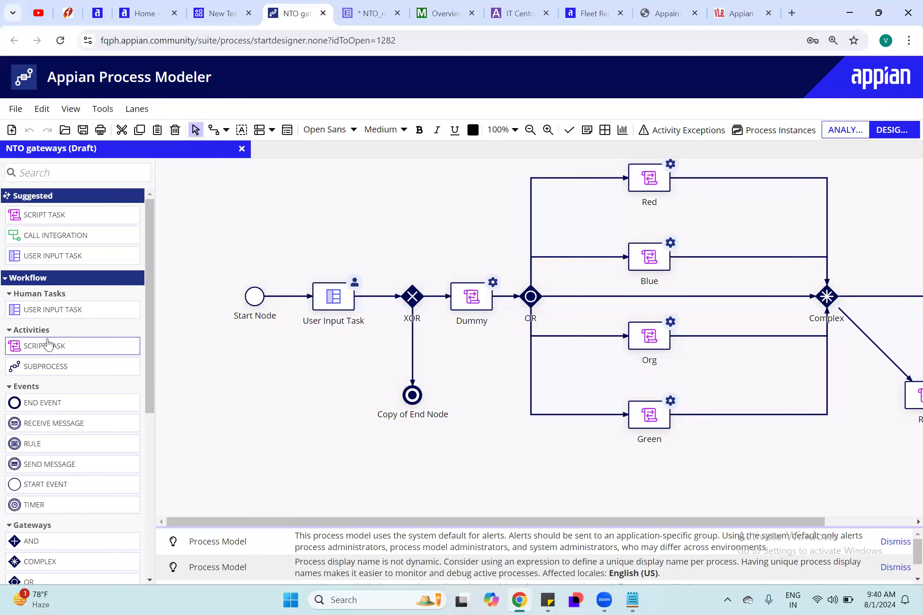
- Review the gateway types in the palette and the NTO gateways flow through to the End Node, and close the model
scroll(55, 334, "down", 5)
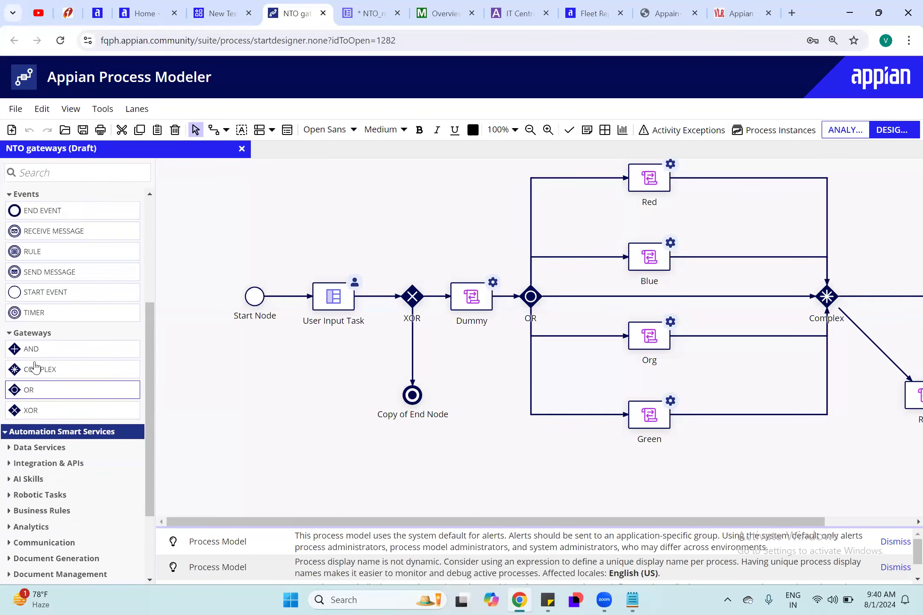
scroll(45, 386, "up", 1)
scroll(45, 386, "up", 5)
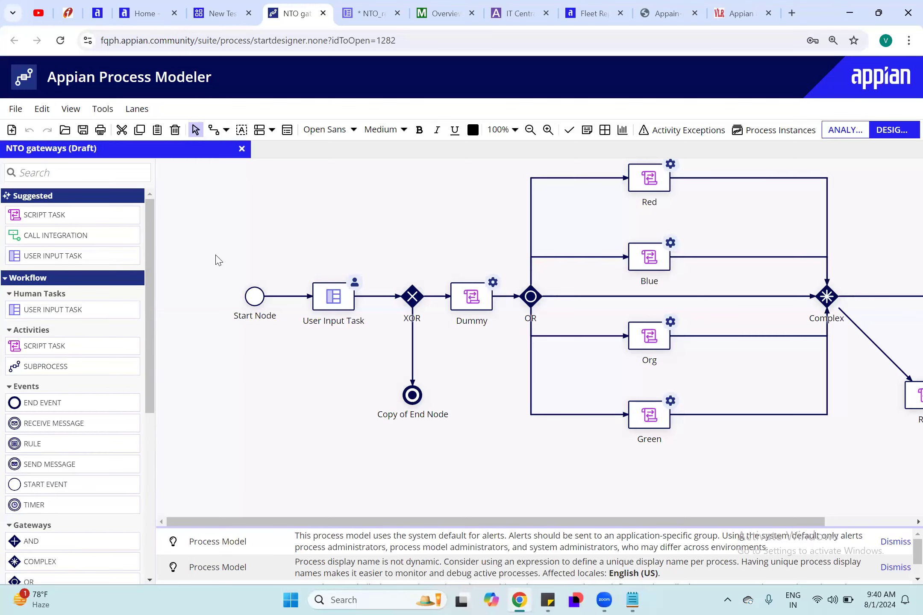
left_click_drag(207, 176, 905, 478)
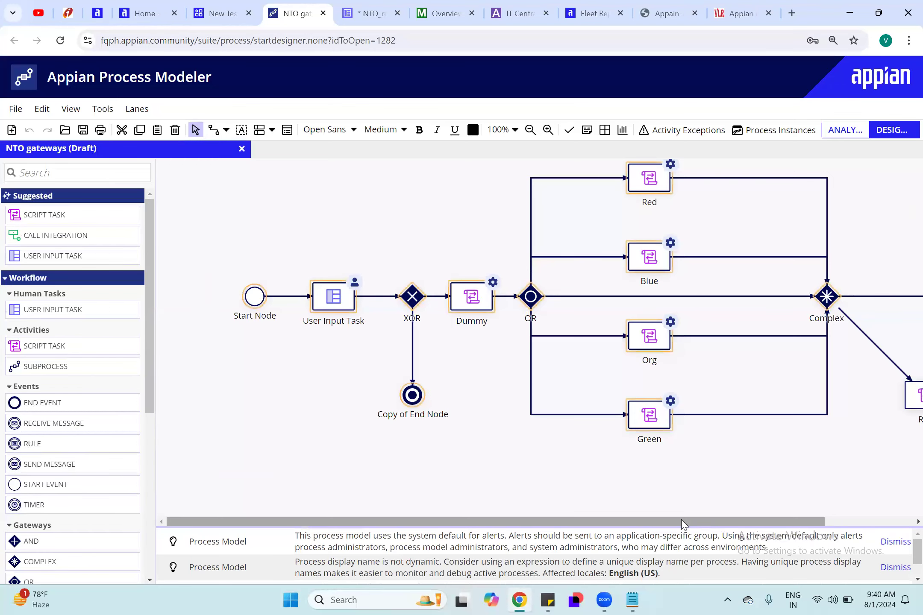
left_click_drag(681, 520, 864, 508)
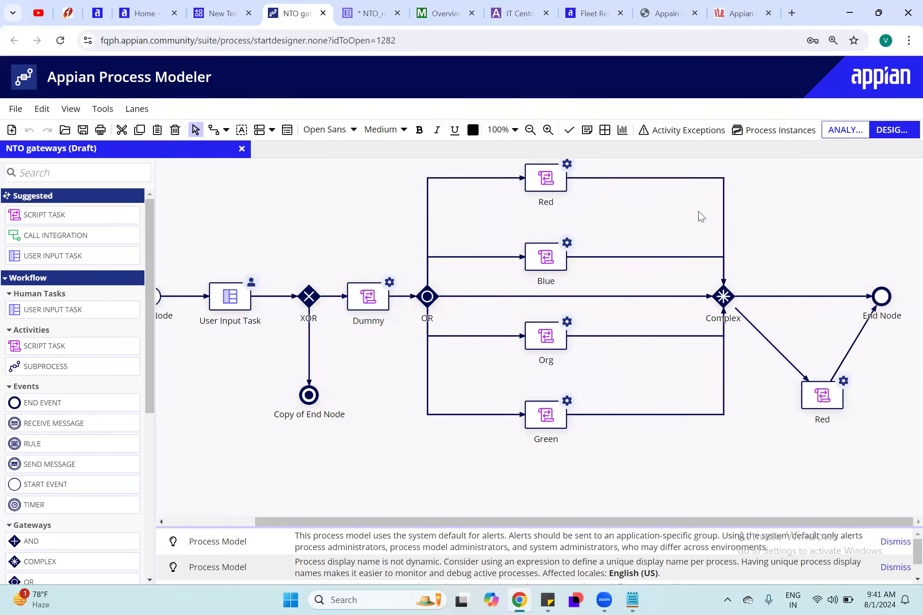
left_click(242, 149)
- Look through the object list of the New Testing Objects application and return to the applications overview
left_click(222, 13)
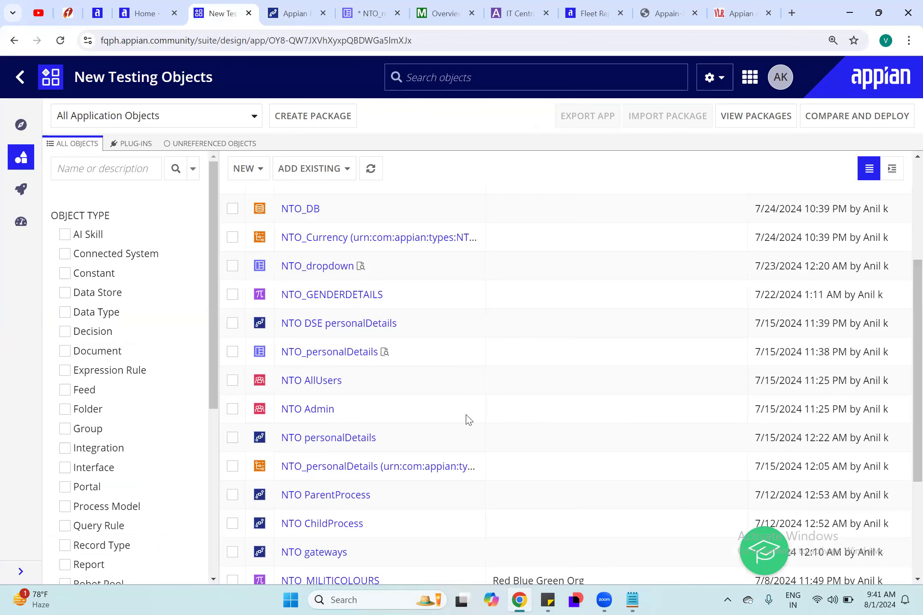
scroll(468, 420, "up", 5)
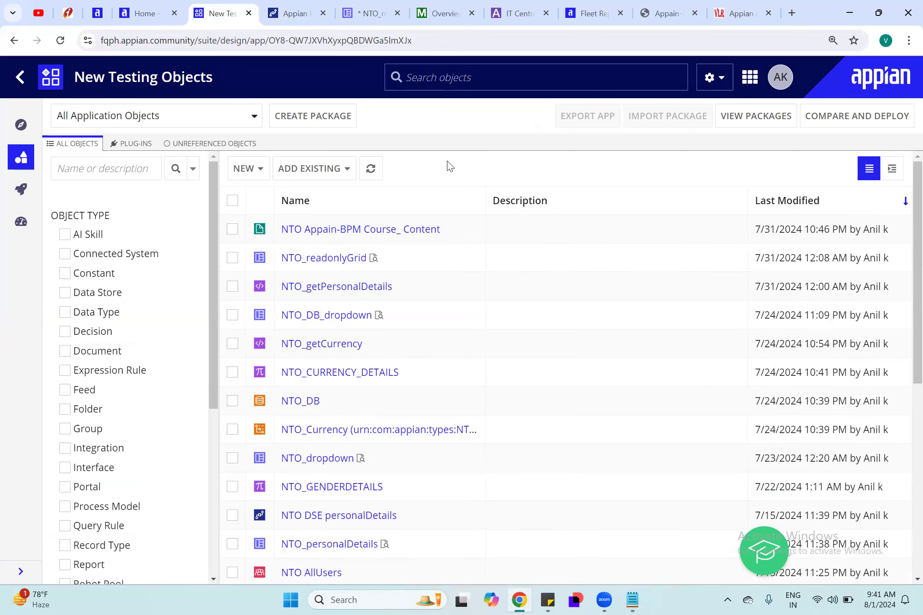
scroll(432, 185, "down", 5)
left_click(18, 82)
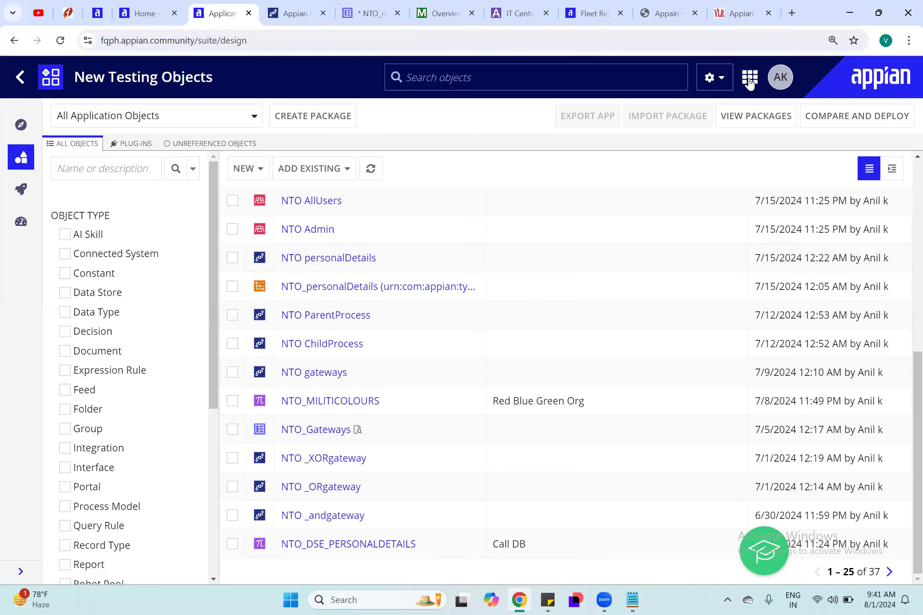
- Review the Admin Console's settings categories, close the console, and examine the list of other available Appian environments and sites
left_click(750, 80)
left_click(664, 125)
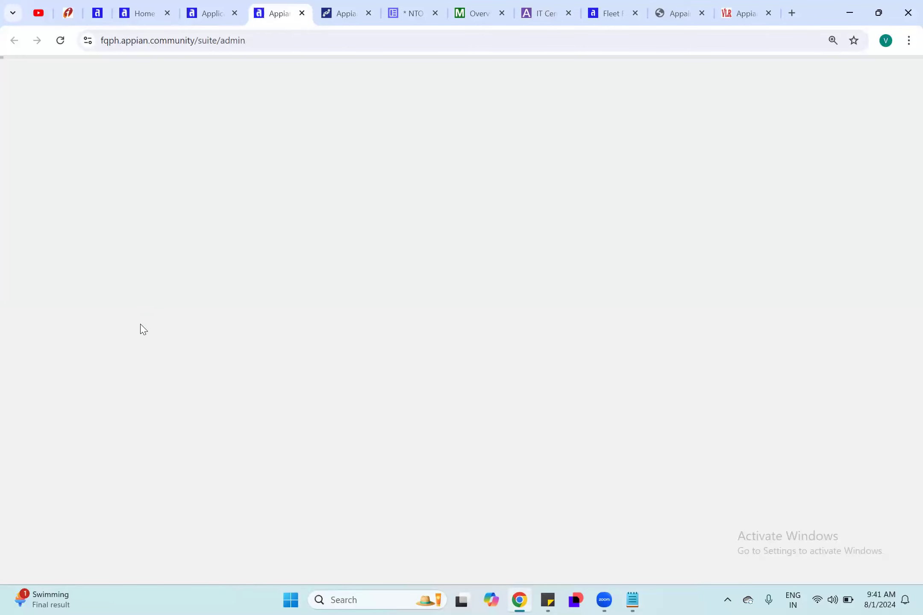
scroll(132, 309, "down", 6)
scroll(136, 305, "up", 2)
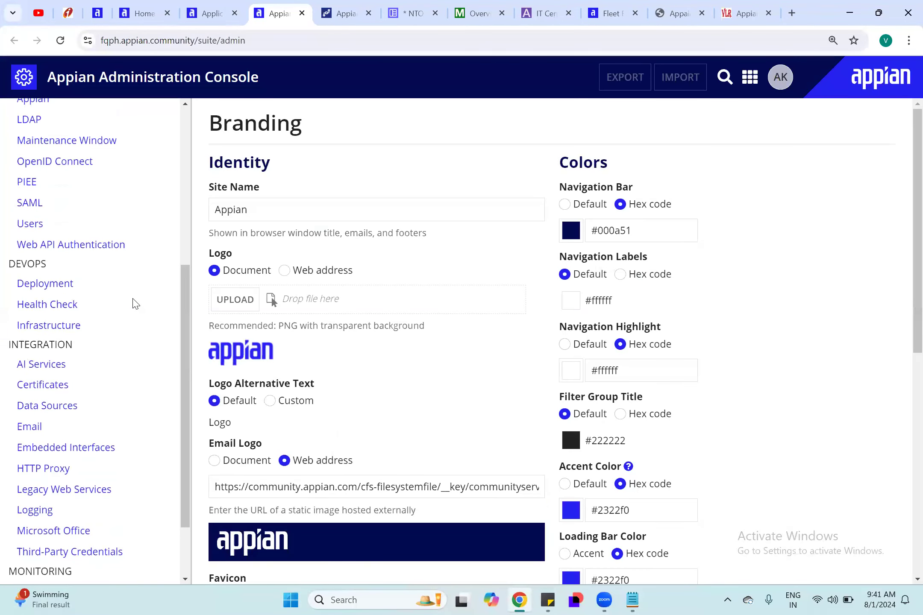
scroll(136, 304, "up", 6)
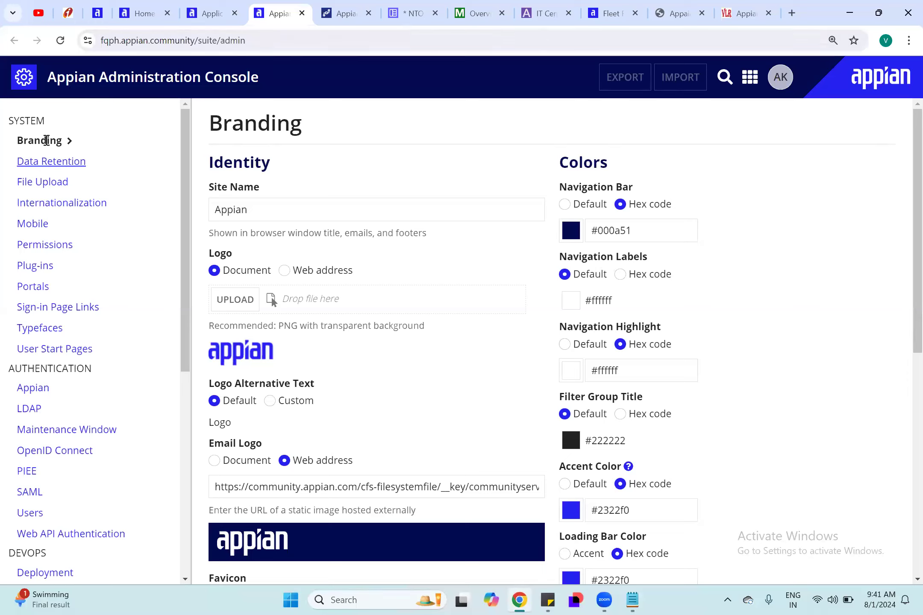
left_click(302, 13)
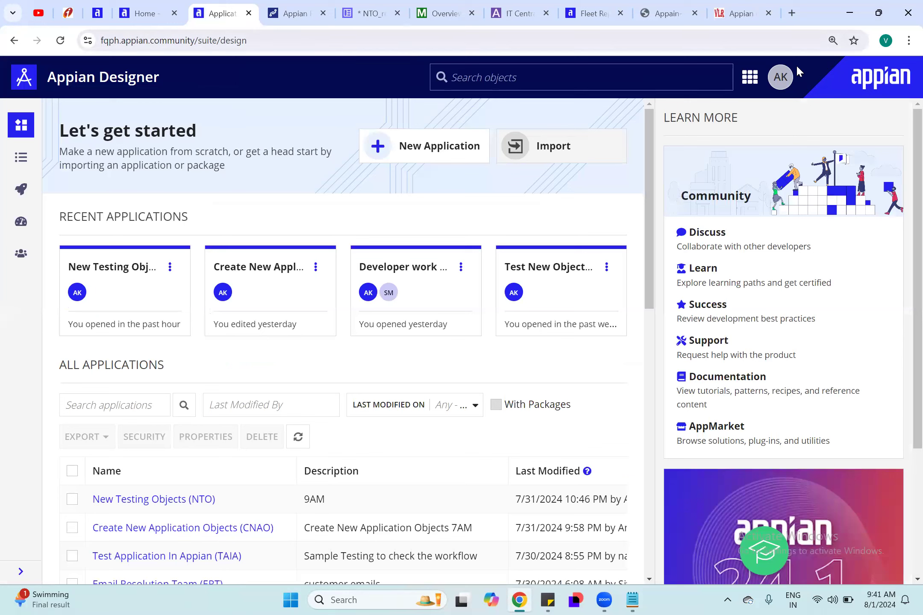
left_click(752, 78)
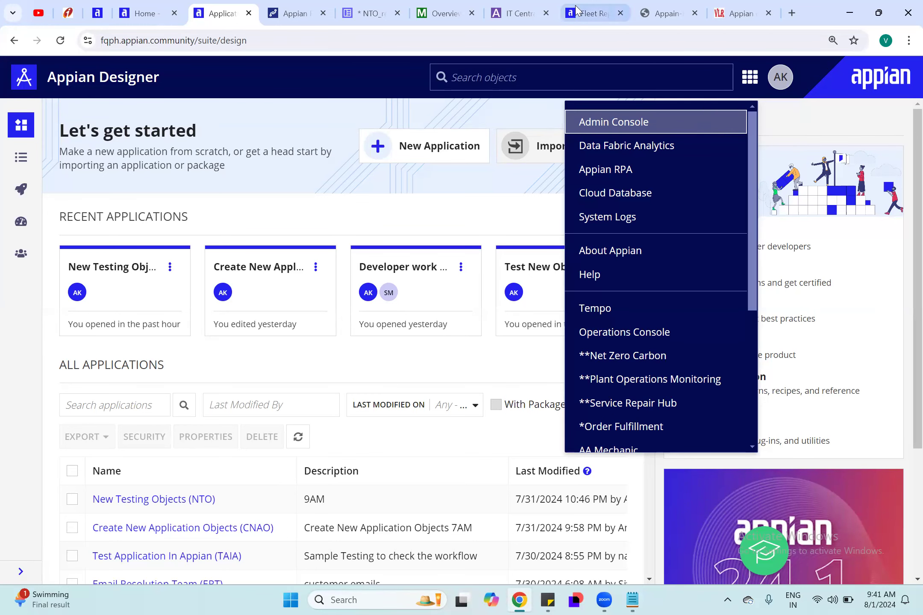
left_click(194, 174)
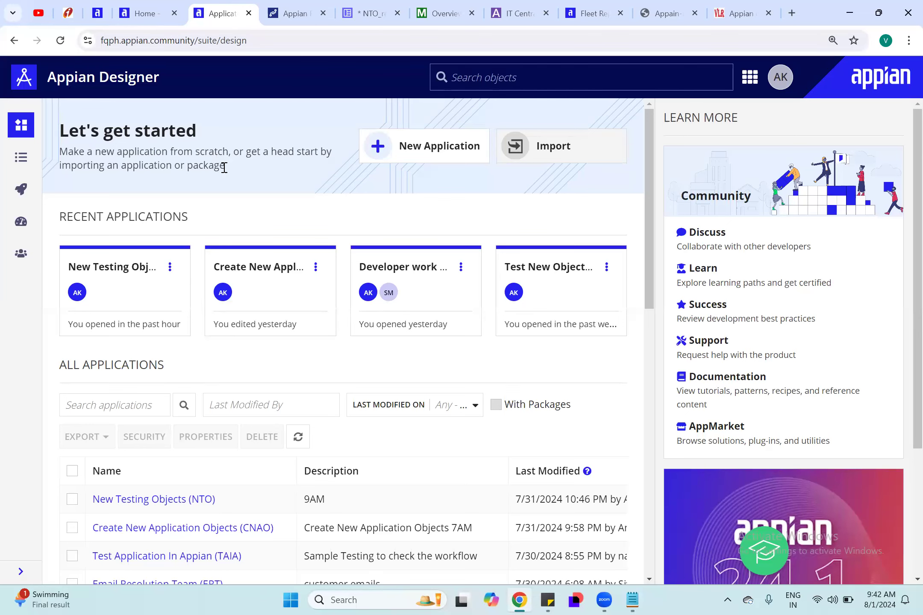
- Open the Create New Application Objects (CNAO) application from the list of all applications
scroll(175, 347, "down", 2)
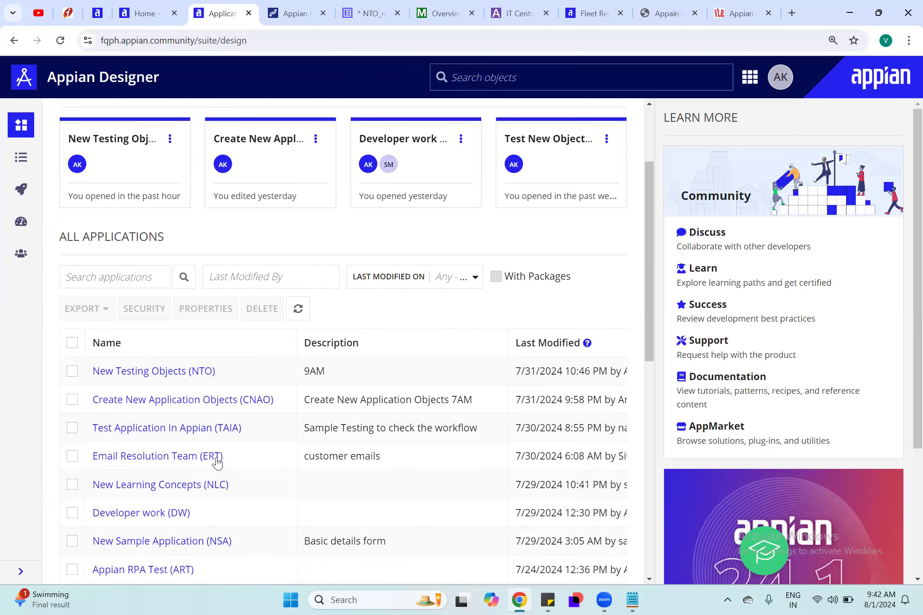
scroll(217, 463, "down", 1)
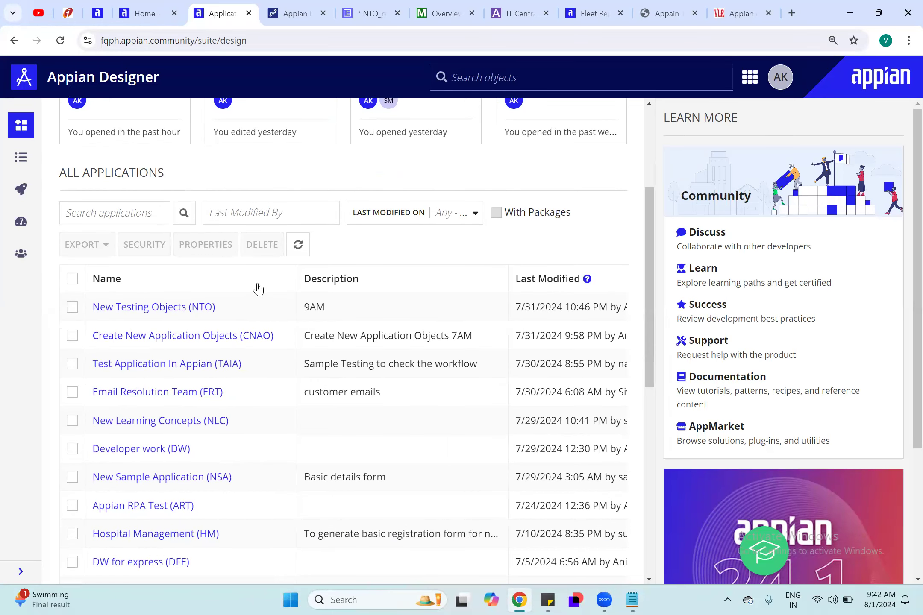
left_click(172, 339)
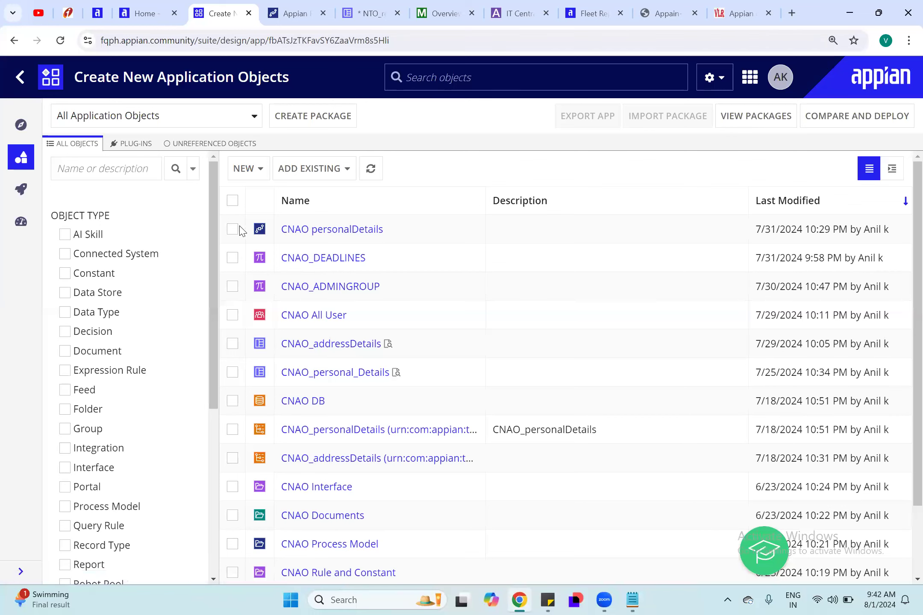
- Select the CNAO personalDetails and CNAO_DEADLINES objects and check the available targets in Compare and Deploy
left_click(233, 230)
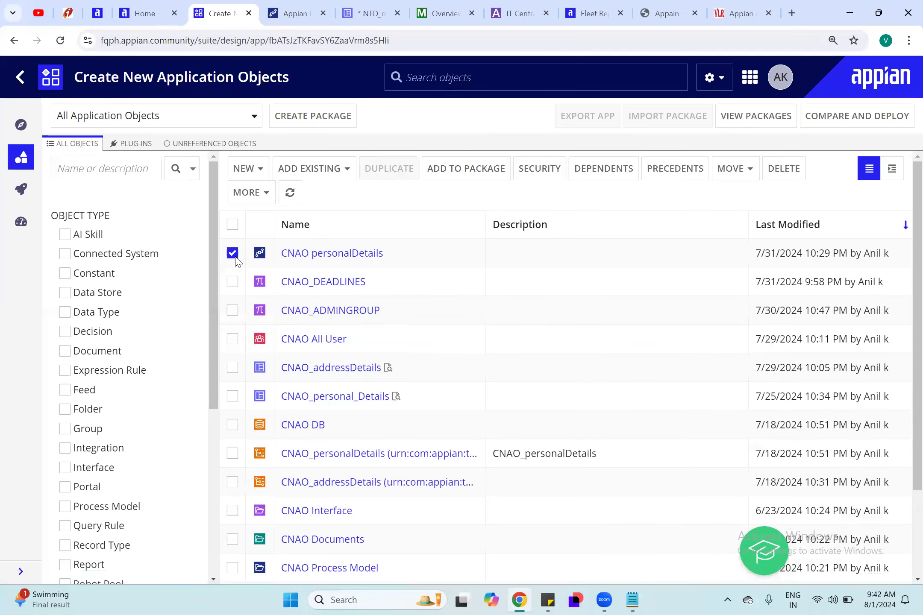
left_click(233, 285)
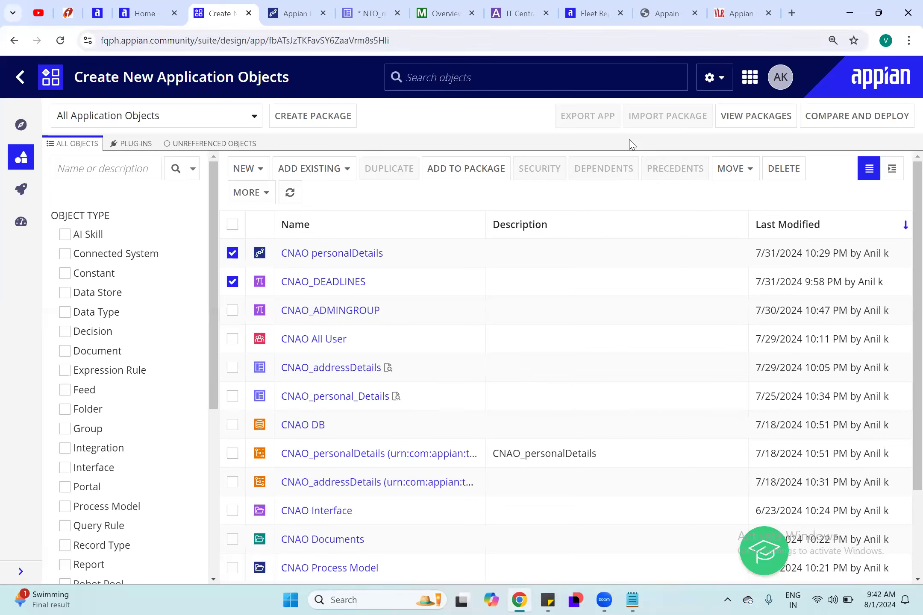
left_click(876, 119)
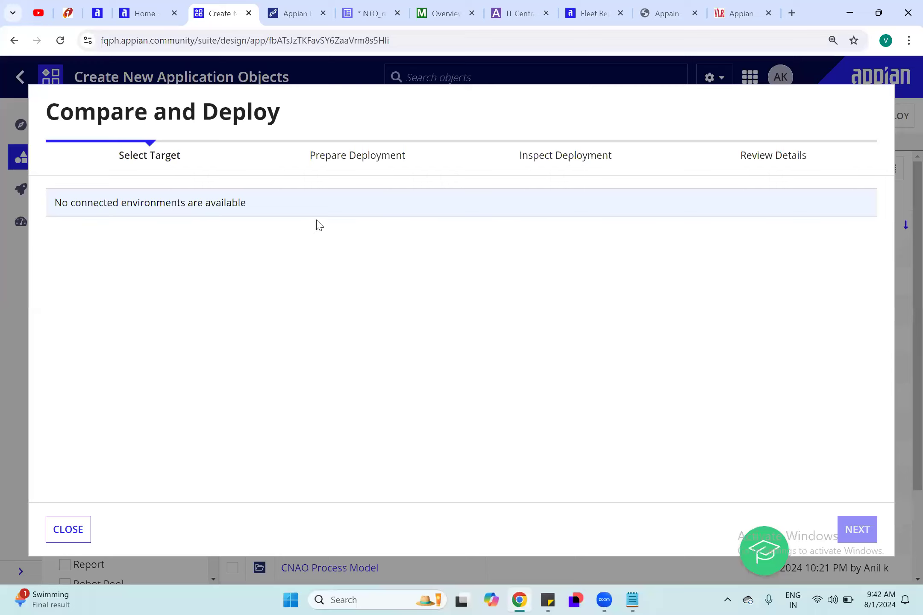
left_click(66, 539)
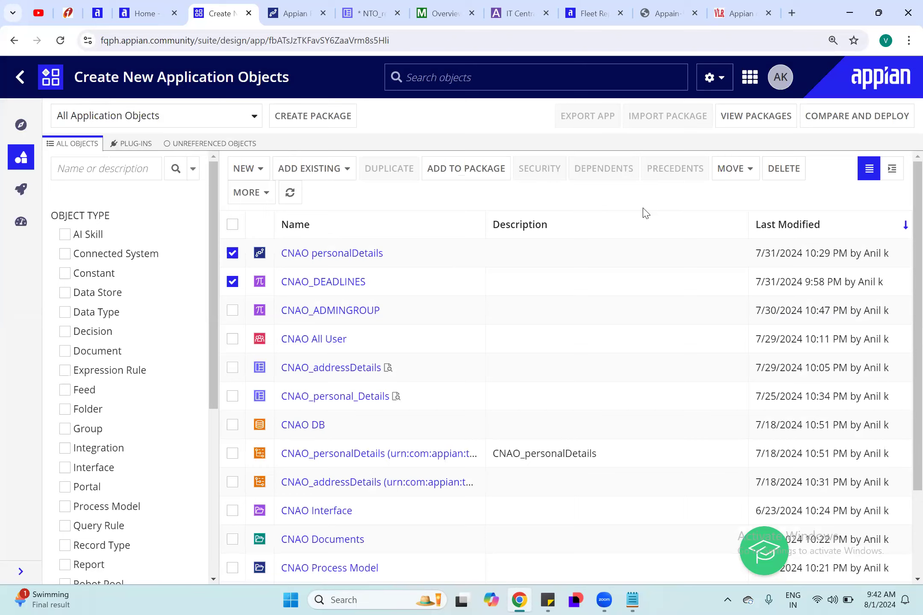
- Return to the applications overview, select the Create New Application Objects (CNAO) application, and examine the export and import options
left_click(19, 79)
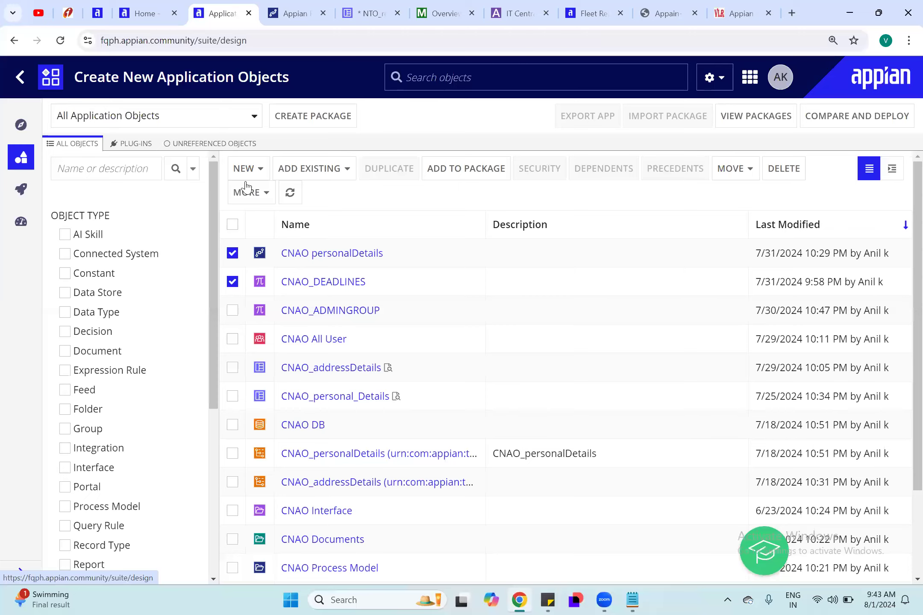
scroll(91, 404, "down", 4)
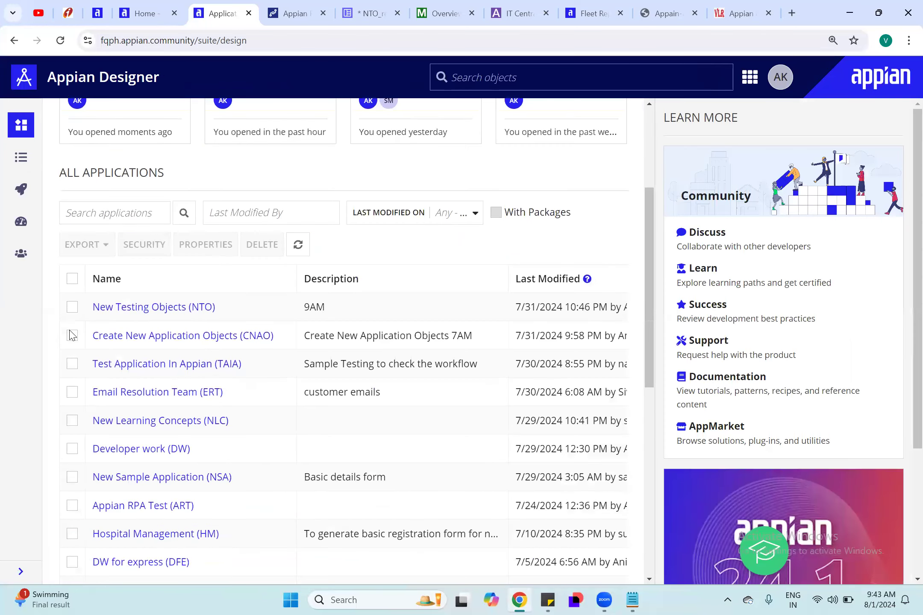
left_click(73, 337)
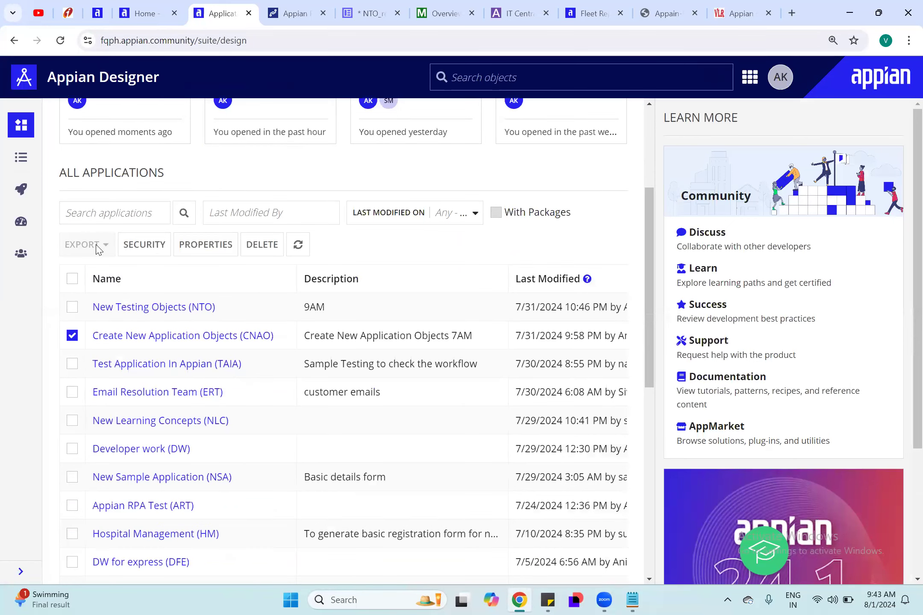
scroll(641, 187, "up", 4)
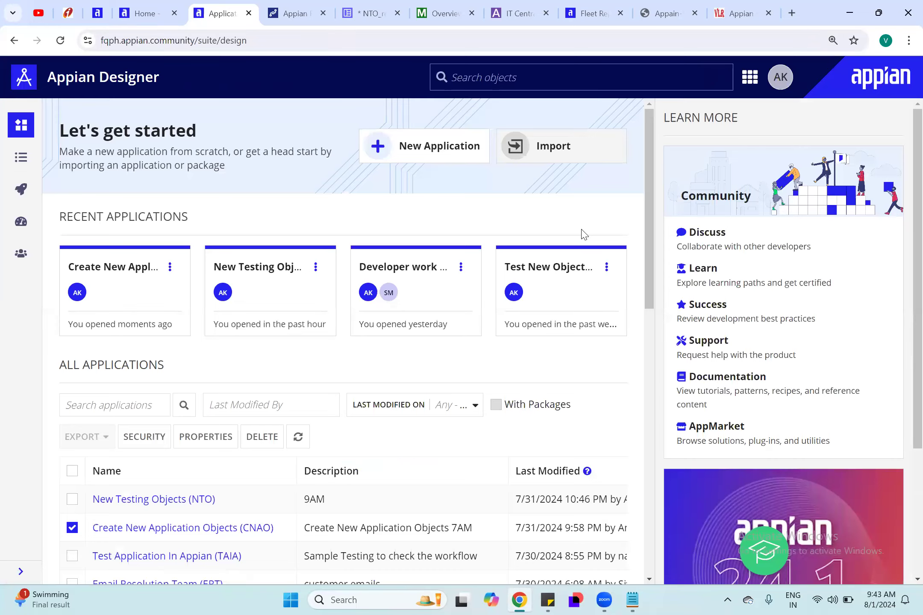
scroll(584, 234, "down", 3)
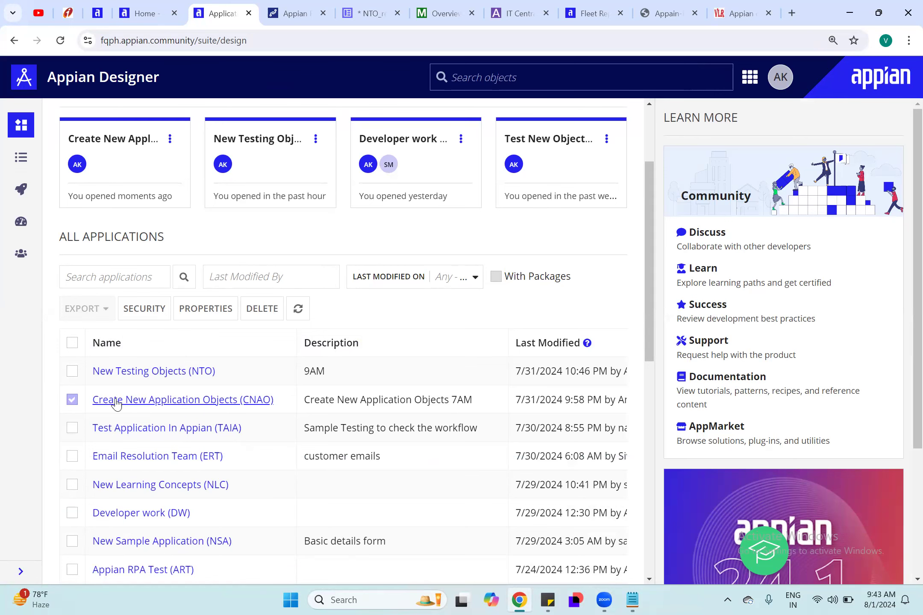
- In the Create New Application Objects application, add CNAO personalDetails and CNAO_DEADLINES to a package
left_click(164, 404)
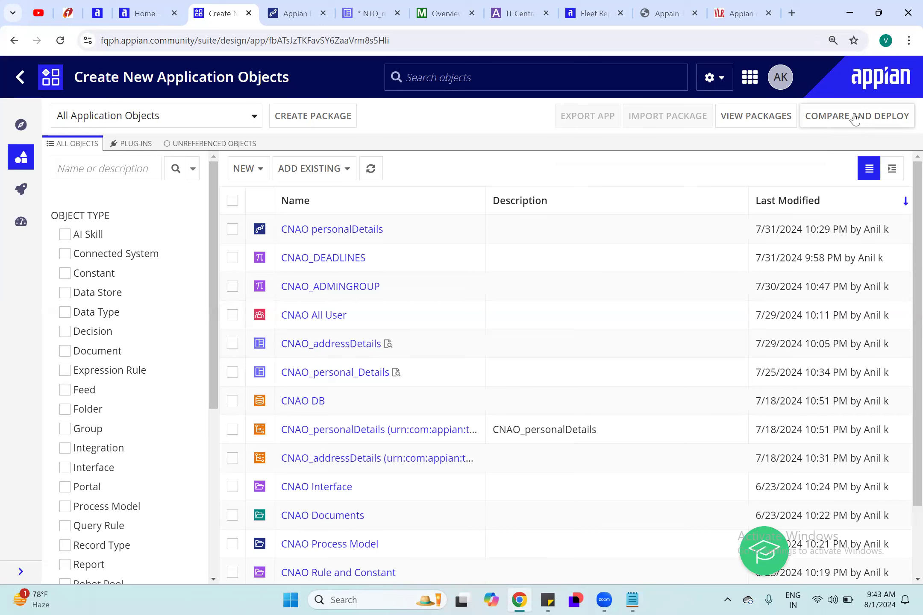
left_click(232, 229)
left_click(232, 258)
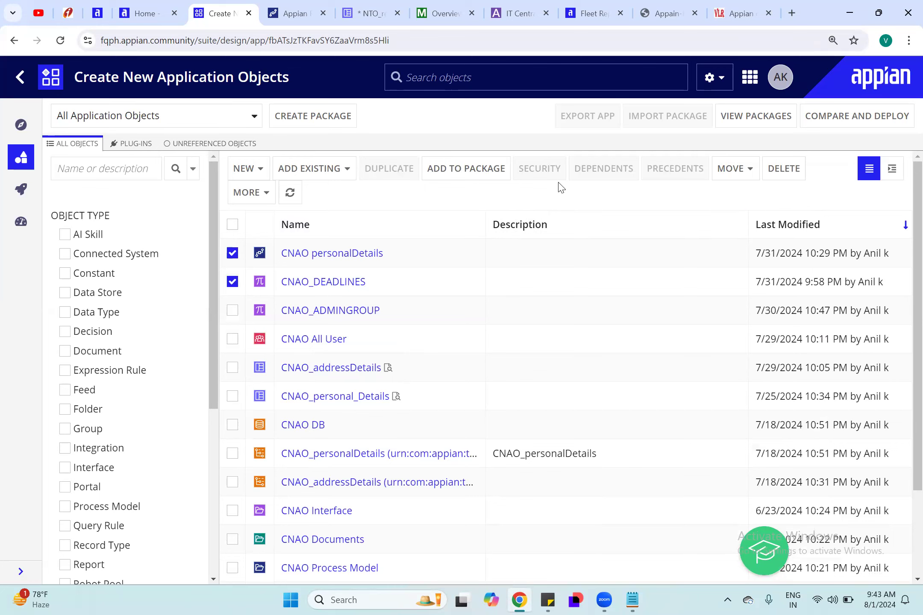
left_click(462, 171)
left_click(673, 464)
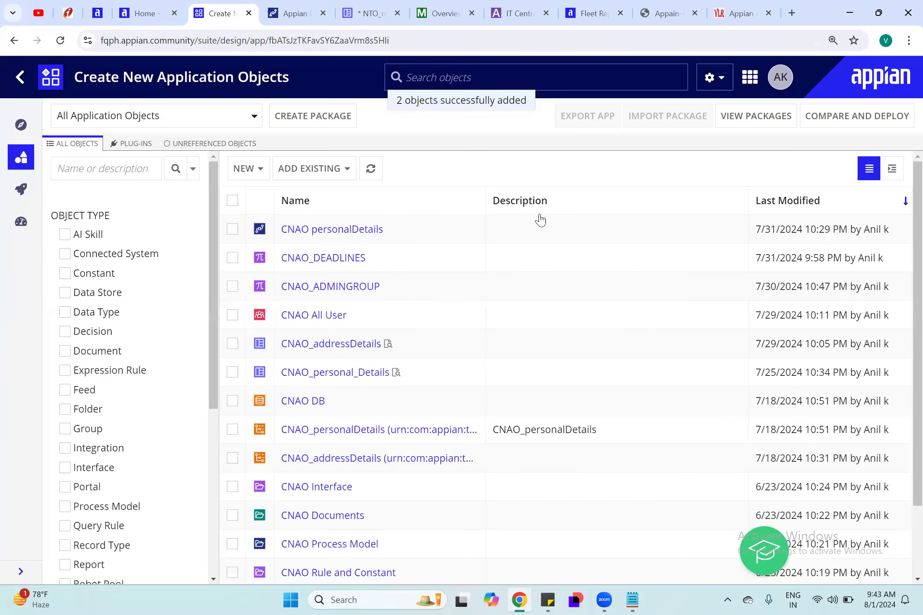
- View the application's packages and select the listed package to examine the actions available for it
left_click(779, 116)
left_click(58, 273)
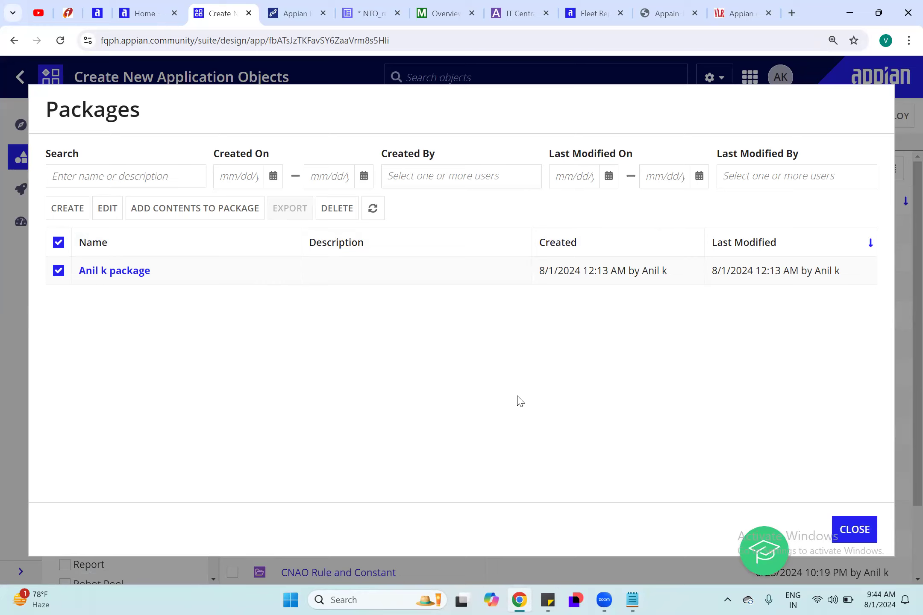
key("Escape")
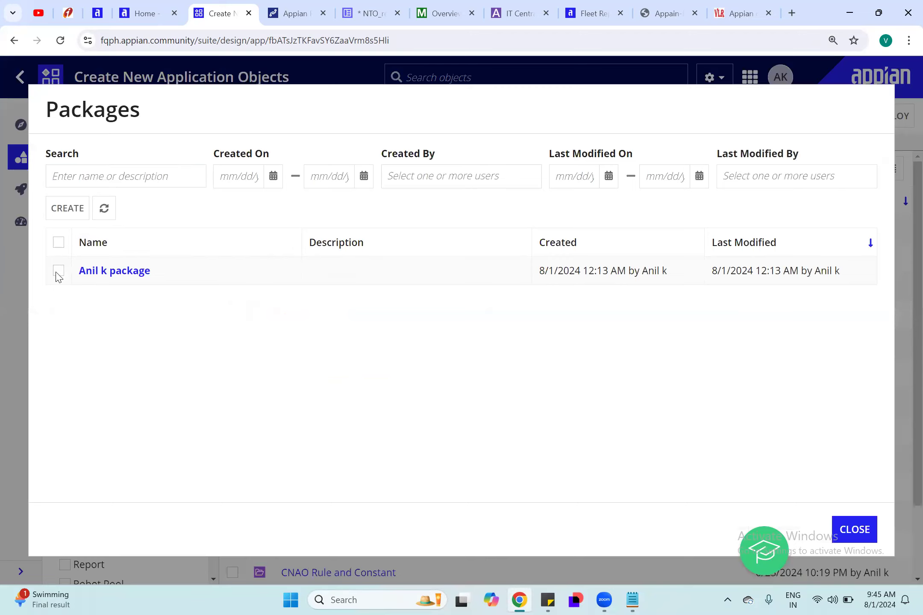
- Open the package and examine its Compare and Deploy stages, from Select Target to Review Details
left_click(96, 273)
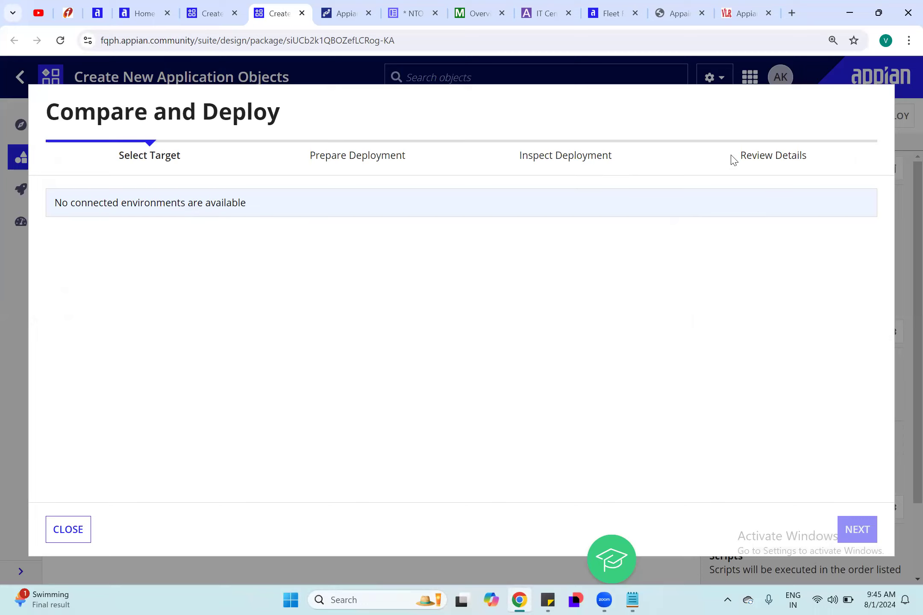
left_click_drag(732, 158, 820, 161)
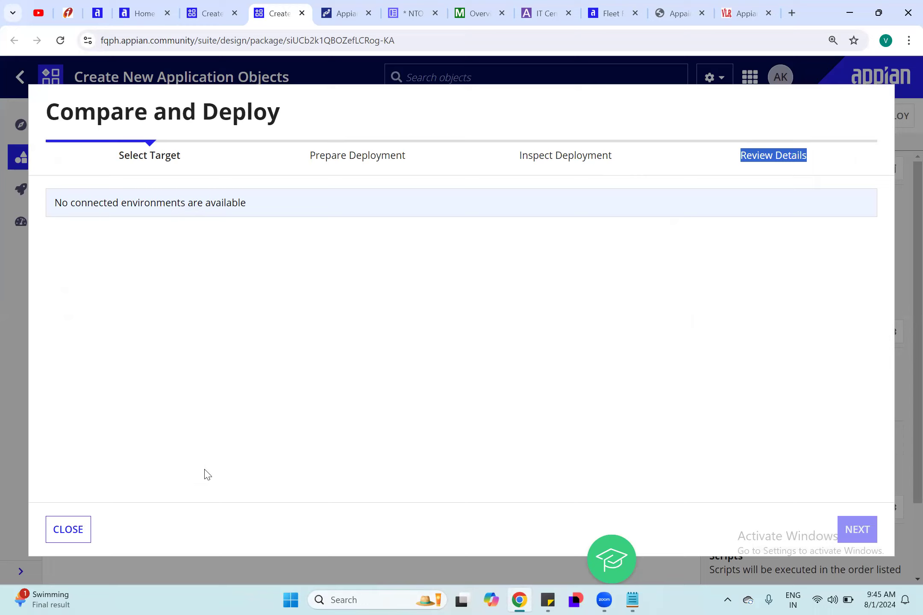
- Close the Compare and Deploy dialog and reopen the Create New Application Objects (CNAO) application from the applications overview
left_click(52, 537)
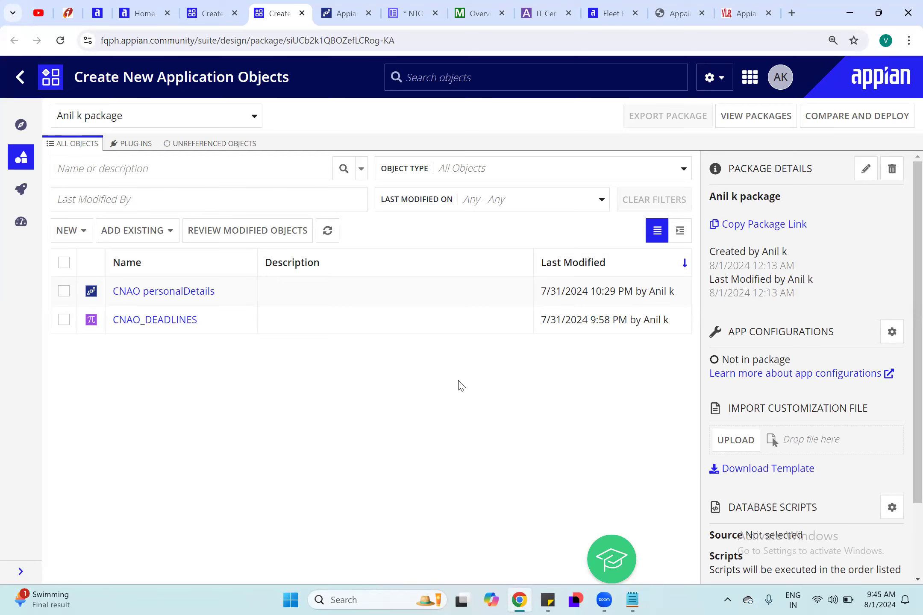
left_click(17, 82)
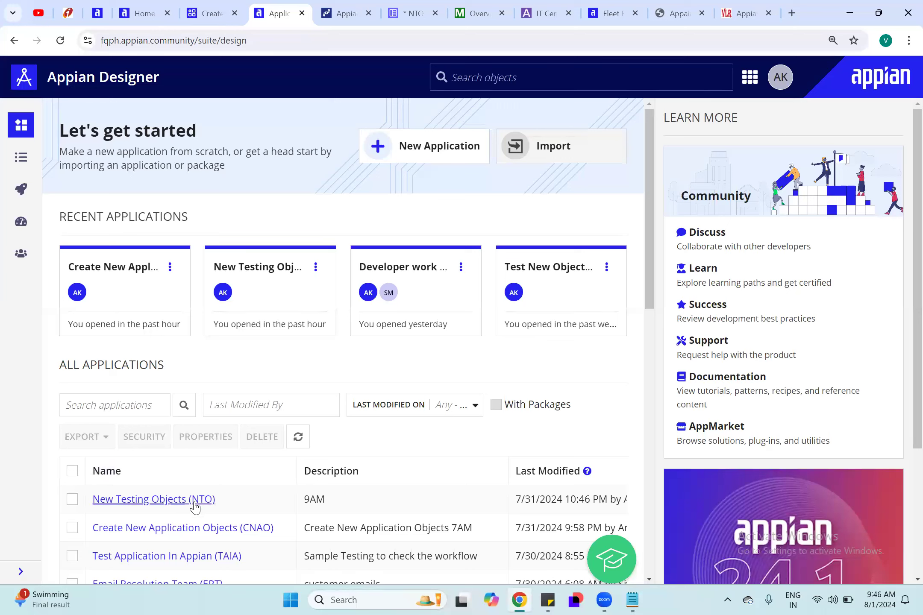
left_click(192, 530)
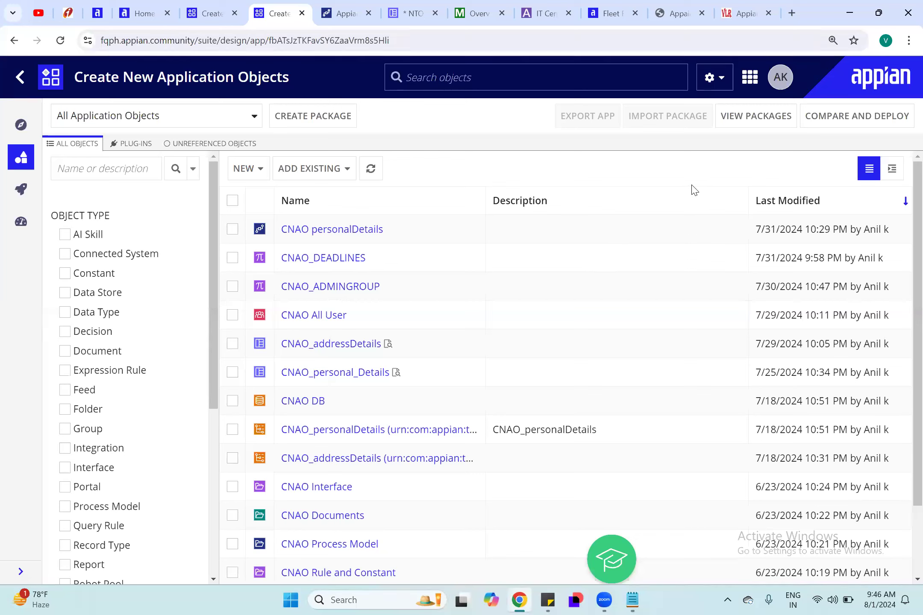
- View the CNAO application's packages, close the package list, and look through all the application objects
left_click(681, 198)
left_click(755, 123)
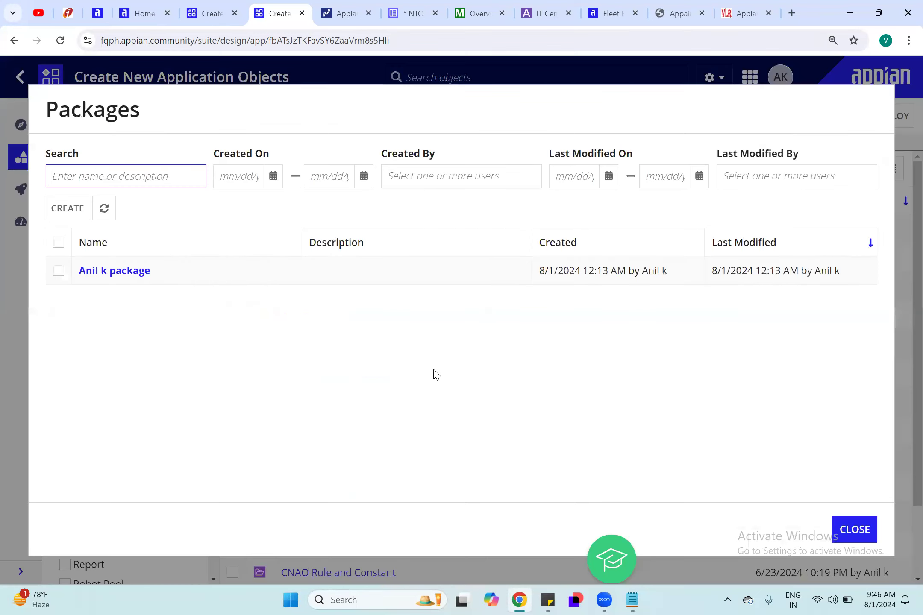
left_click(862, 537)
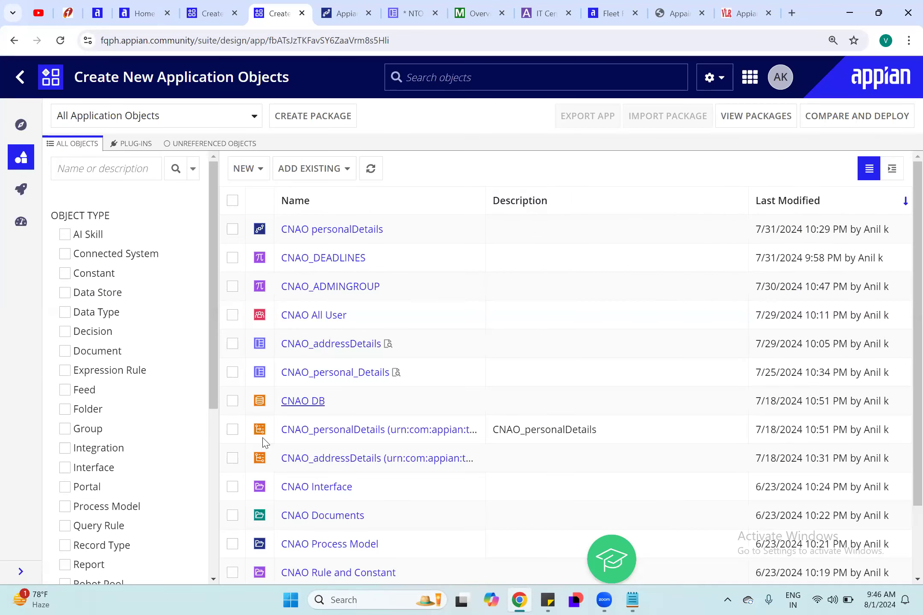
scroll(342, 444, "down", 3)
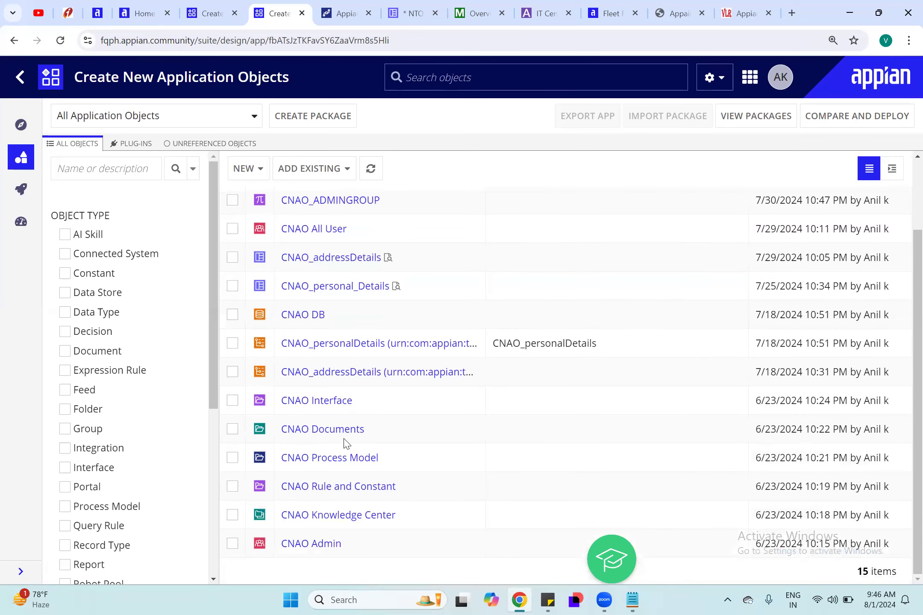
scroll(391, 408, "up", 3)
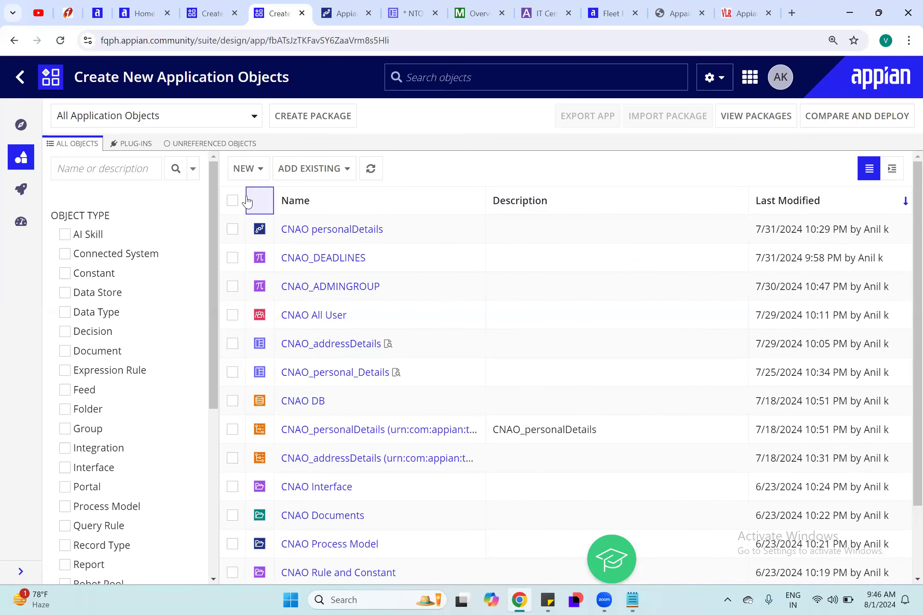
- Open the NTO_CURRENCY_DETAILS constant in the New Testing Objects (NTO) application and examine its Environment Specific option
left_click(17, 78)
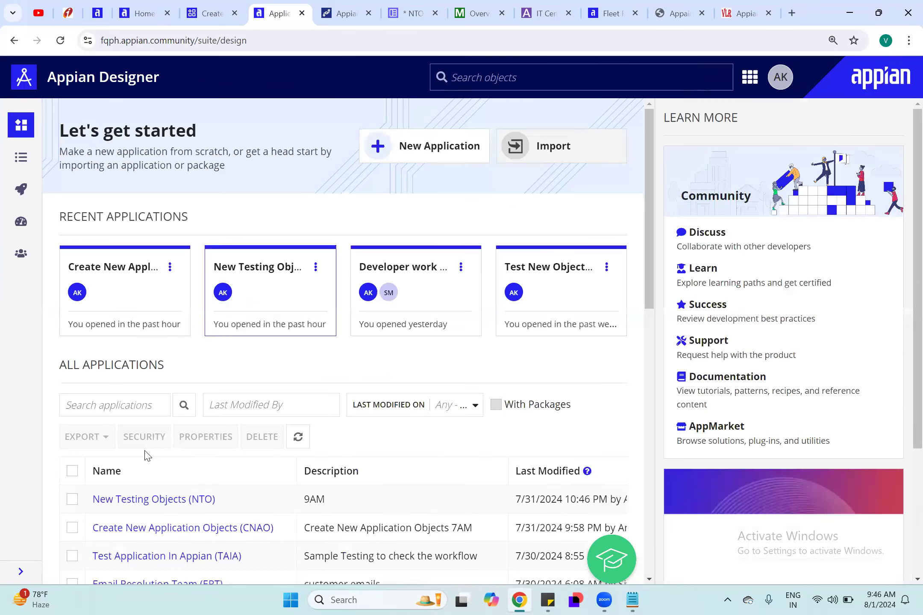
scroll(181, 367, "down", 5)
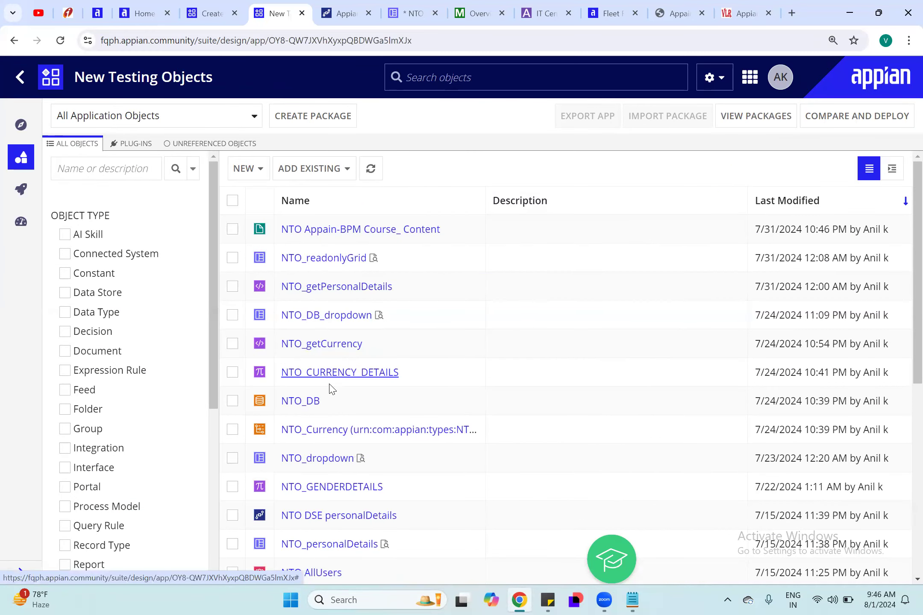
left_click(344, 374)
scroll(371, 393, "down", 1)
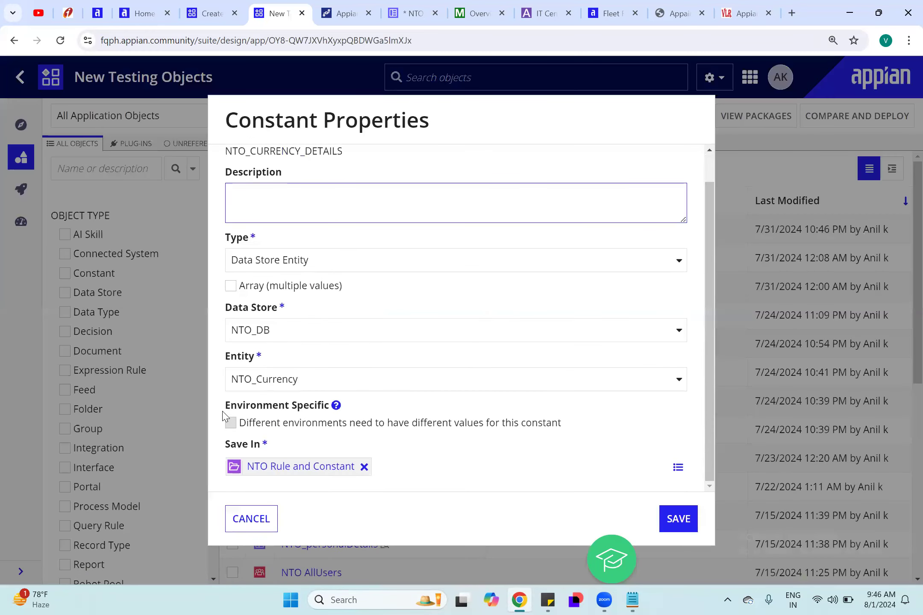
left_click_drag(224, 407, 331, 413)
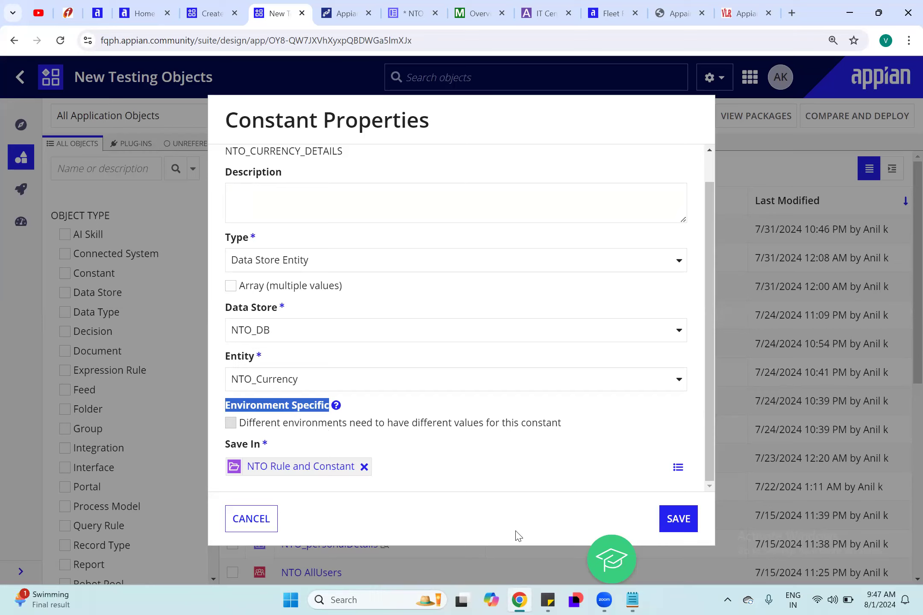
double_click(437, 422)
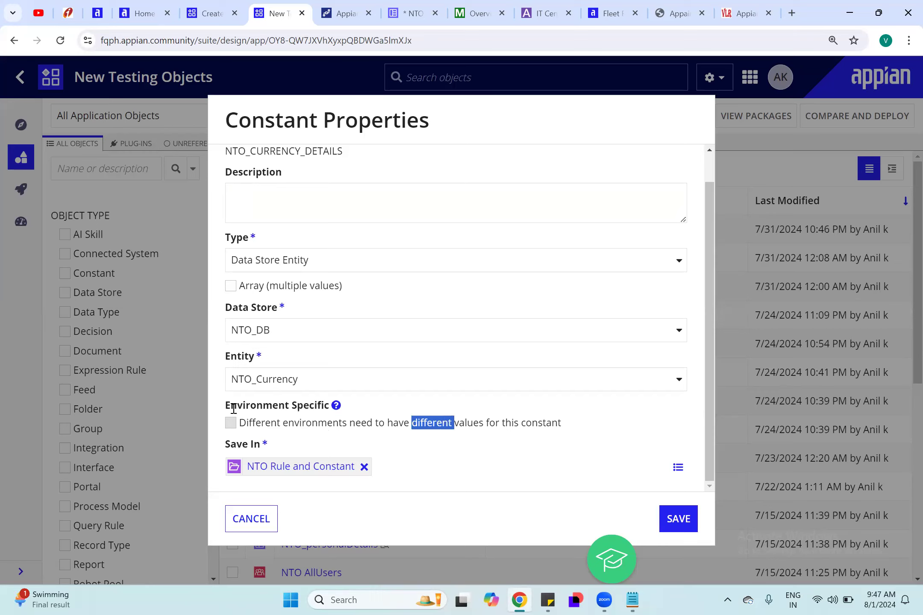
double_click(336, 424)
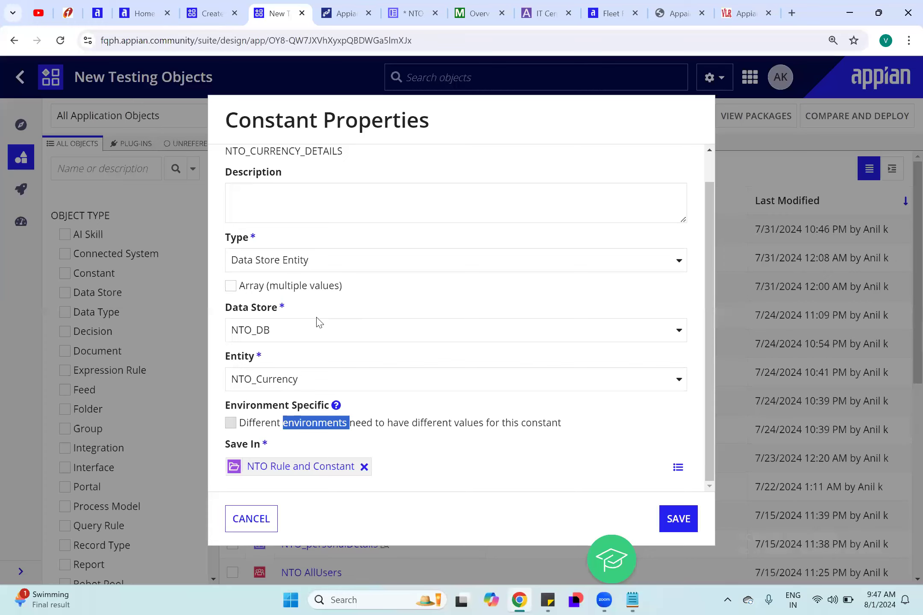
left_click(316, 331)
scroll(336, 356, "up", 1)
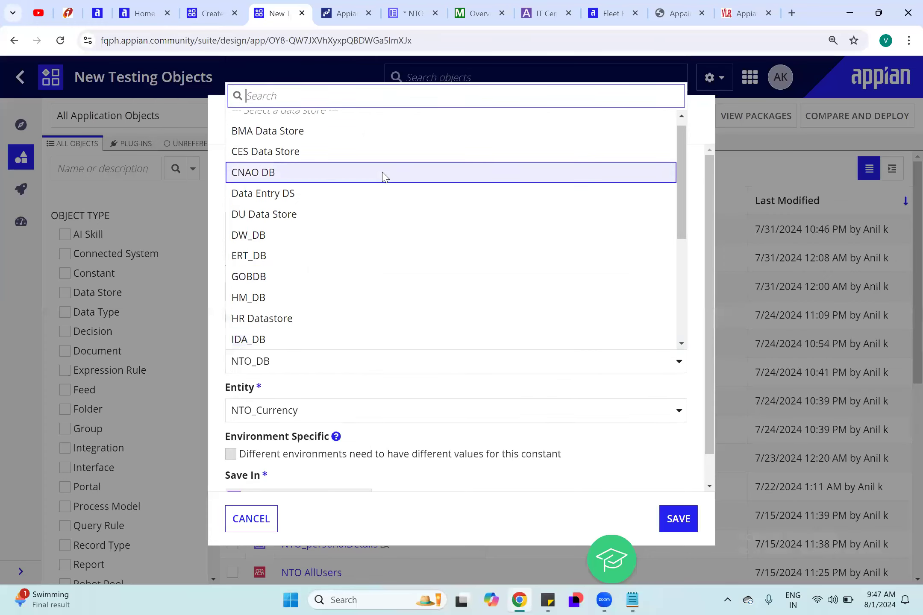
type("tex")
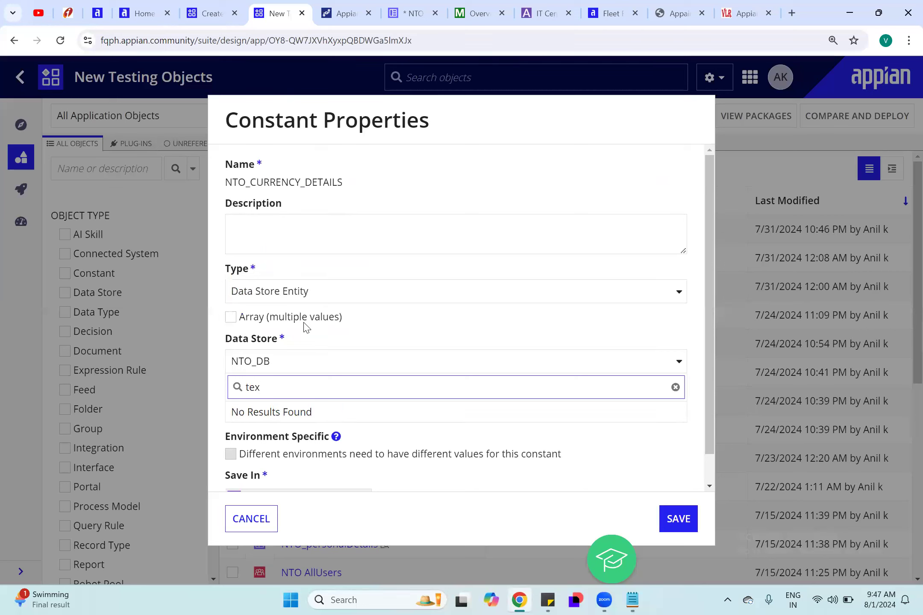
left_click(339, 336)
- Try the constant with type Text and the Environment Specific option enabled, and discard the changes
left_click(342, 293)
type("t")
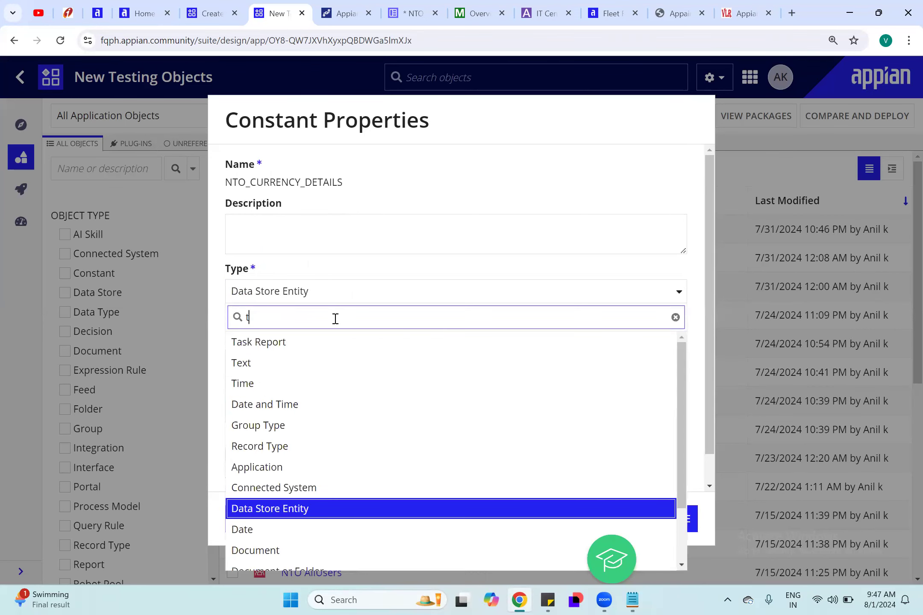
type("ext")
left_click(300, 349)
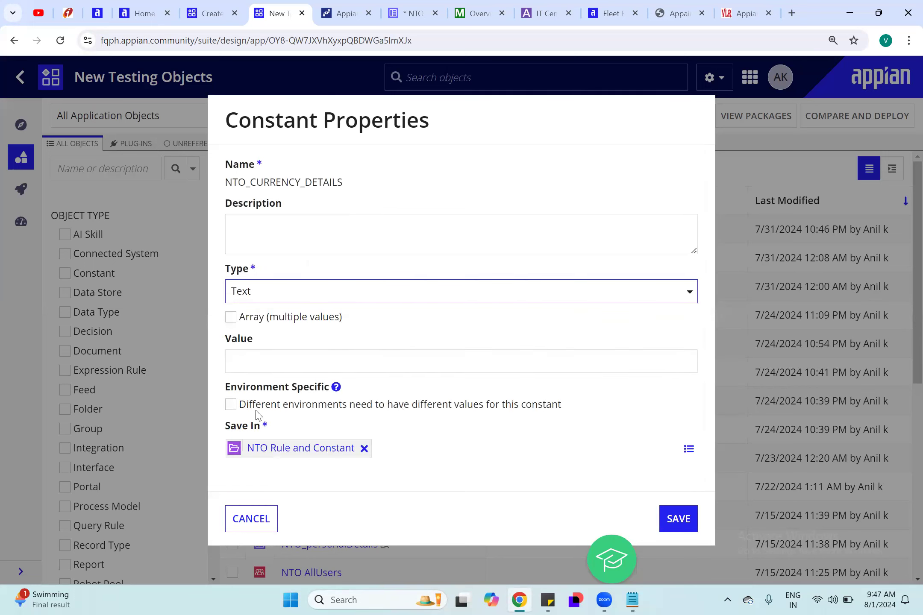
left_click(231, 406)
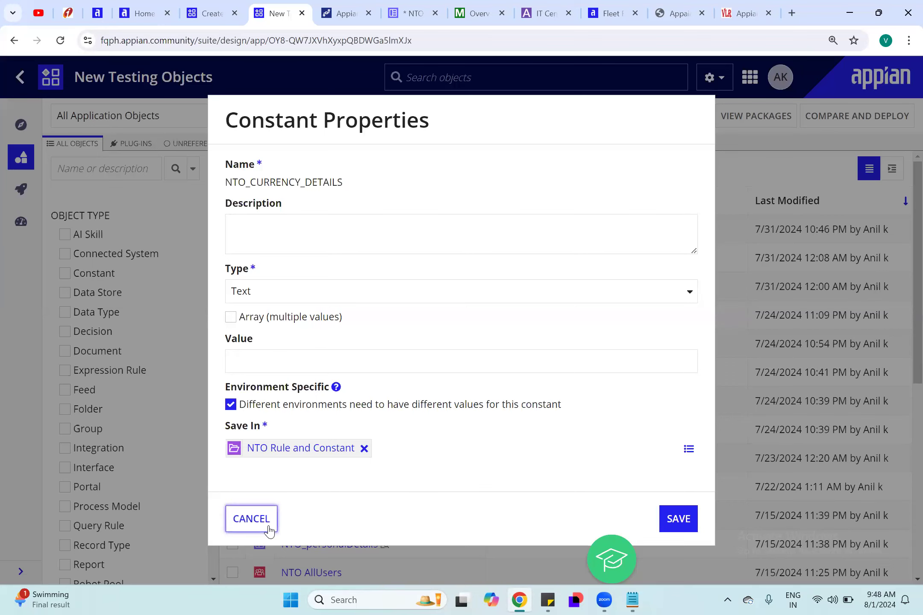
key("Escape")
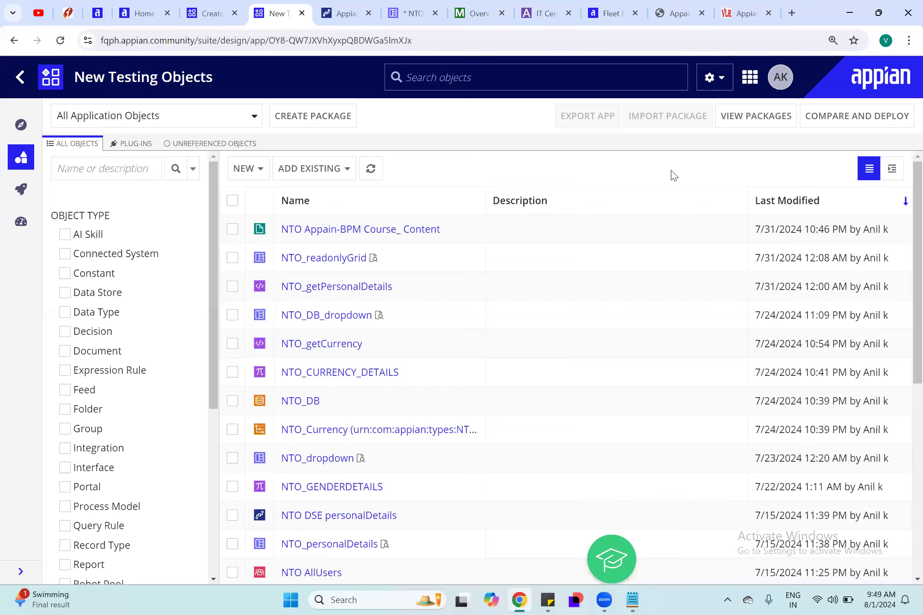
- Move the floating green graduation-cap button off the middle of the object list to the page's edge
left_click_drag(626, 563, 893, 555)
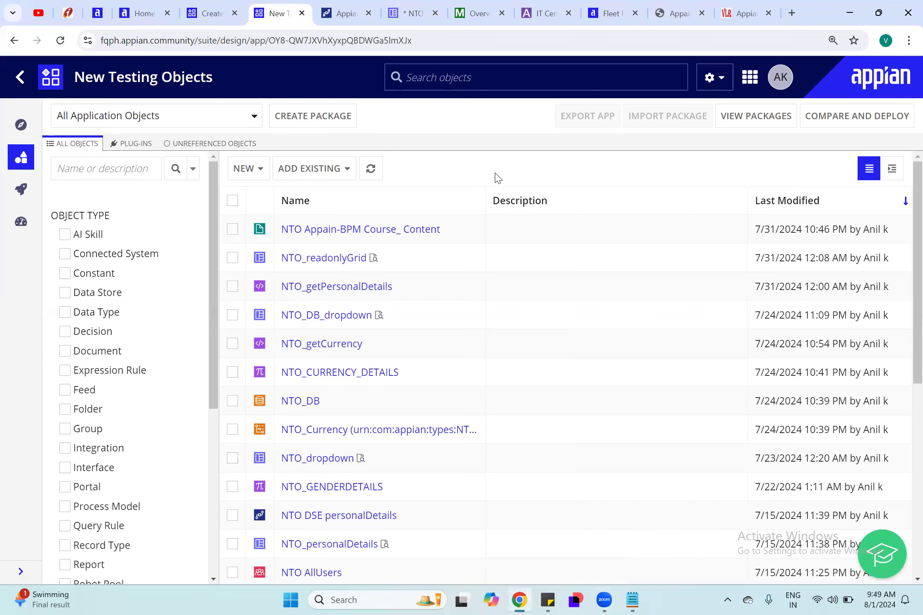
left_click(351, 588)
left_click(521, 172)
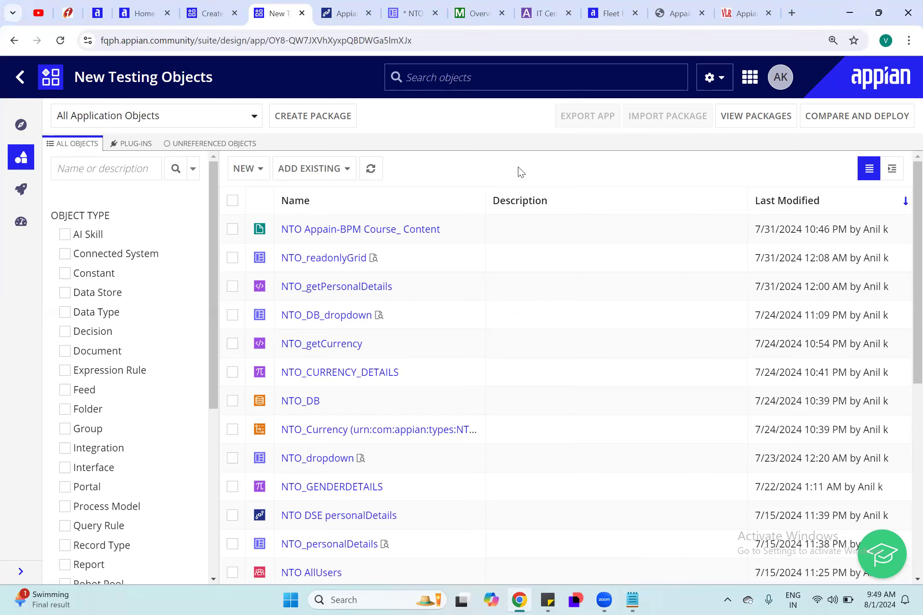